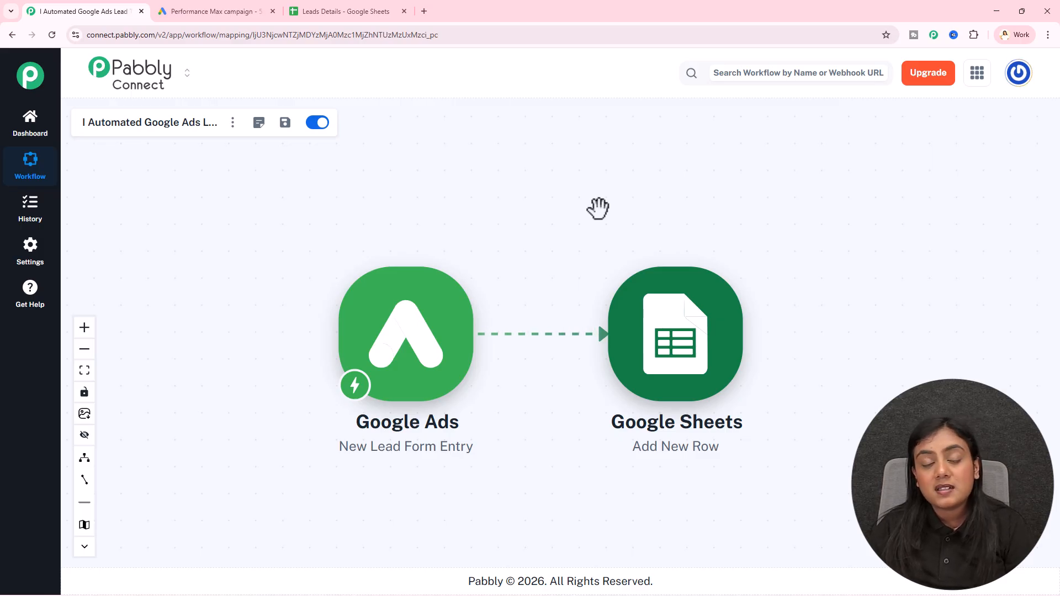
Review the lead columns and sample entry in the Leads Details spreadsheet, and return to the Pabbly Connect workflow.
left_click(356, 7)
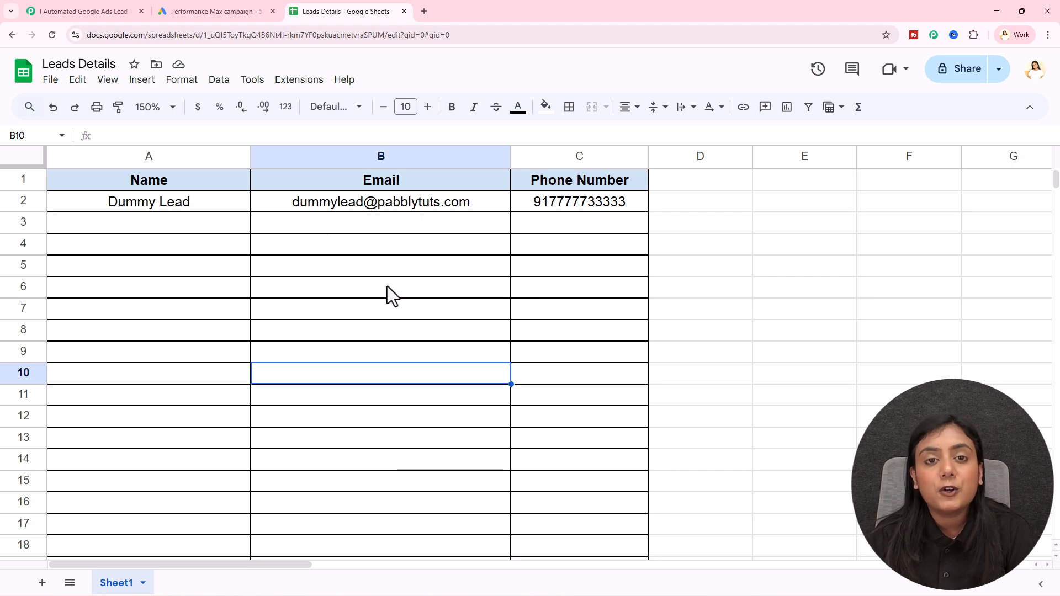
left_click(176, 11)
left_click(385, 14)
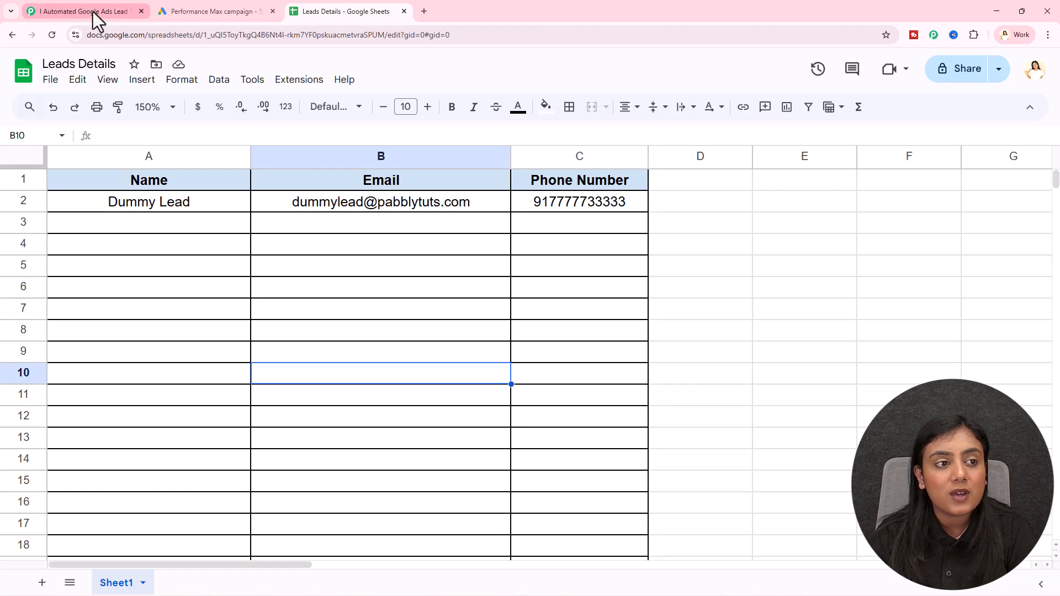
left_click(92, 13)
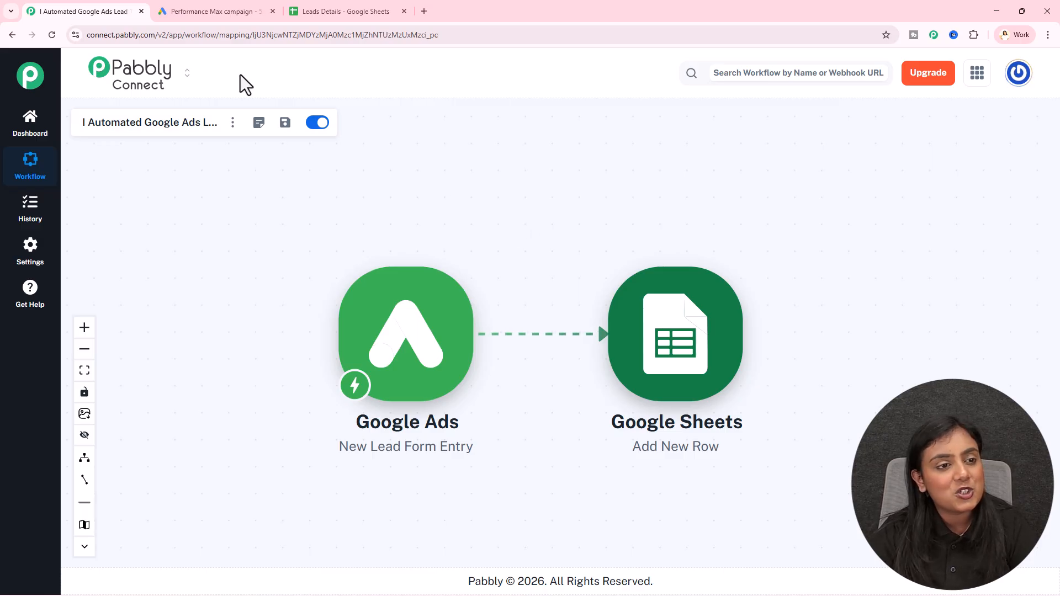
Close the finished workflow's browser tab and open pabbly.com/connect in a new tab placed first in the window.
left_click(141, 11)
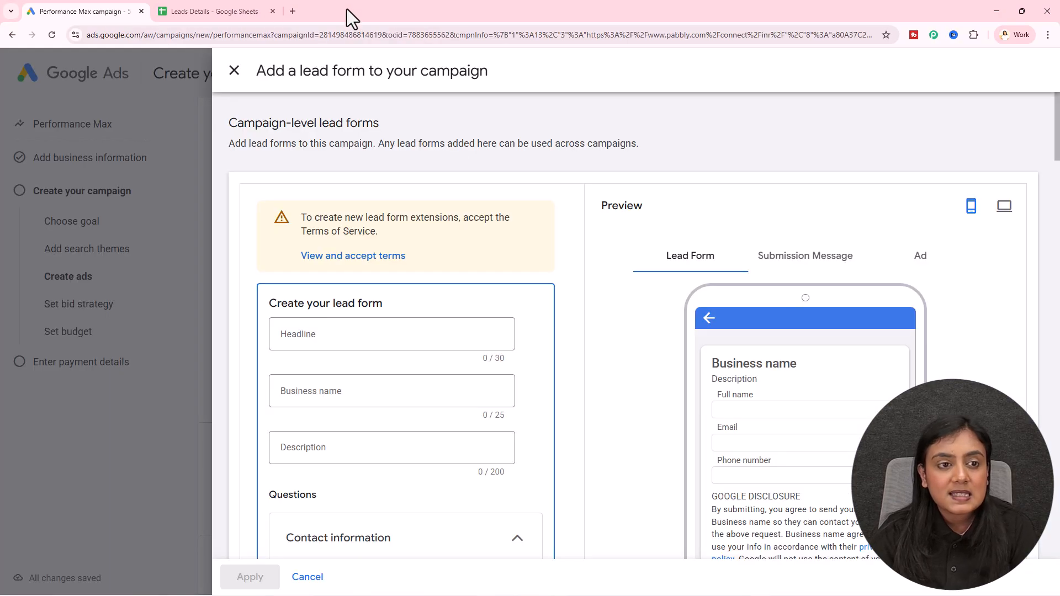
left_click(291, 11)
type("pabbl")
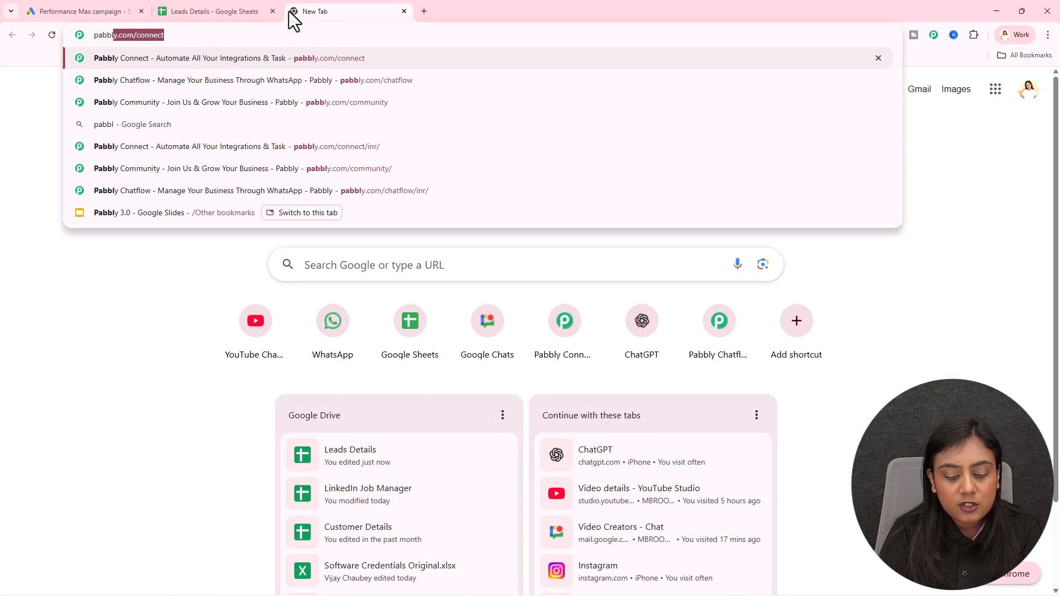
type("y.com/connect/")
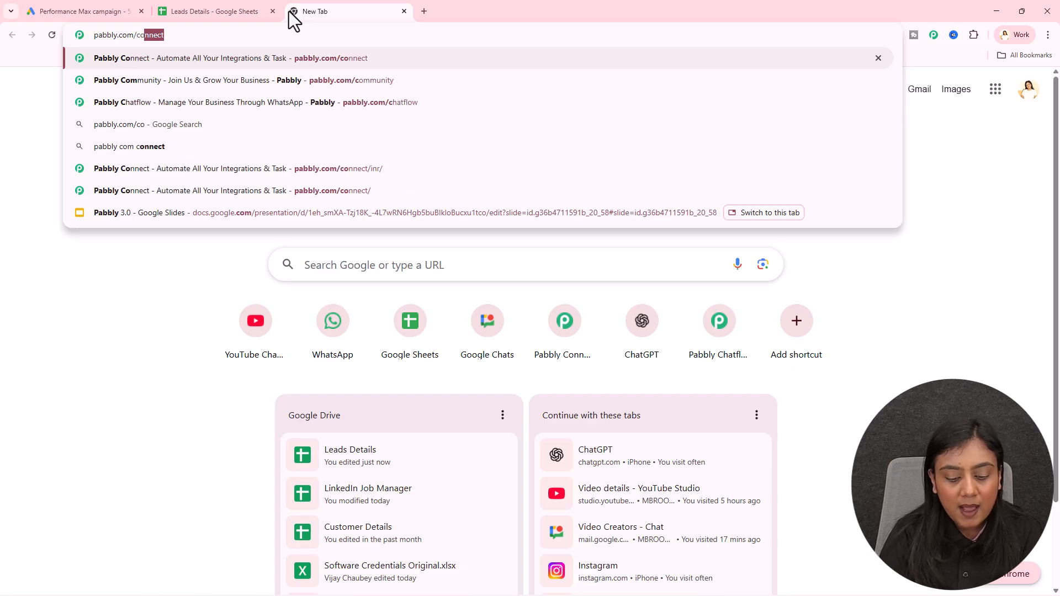
key("Return")
left_click_drag(324, 11, 91, 16)
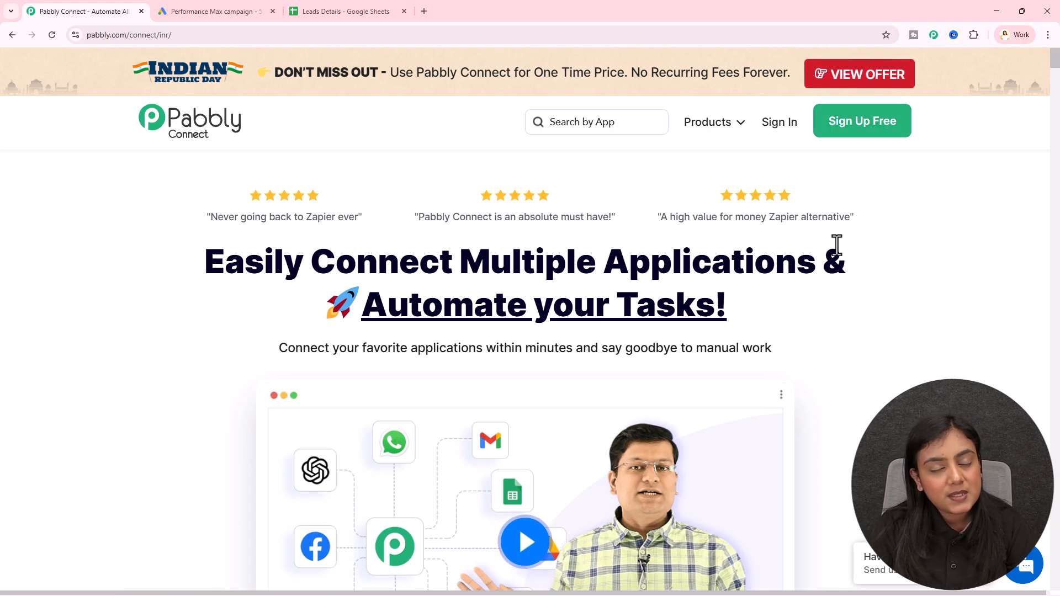
Go to the Pabbly account's app list through sign-in and open Pabbly Connect.
left_click(780, 124)
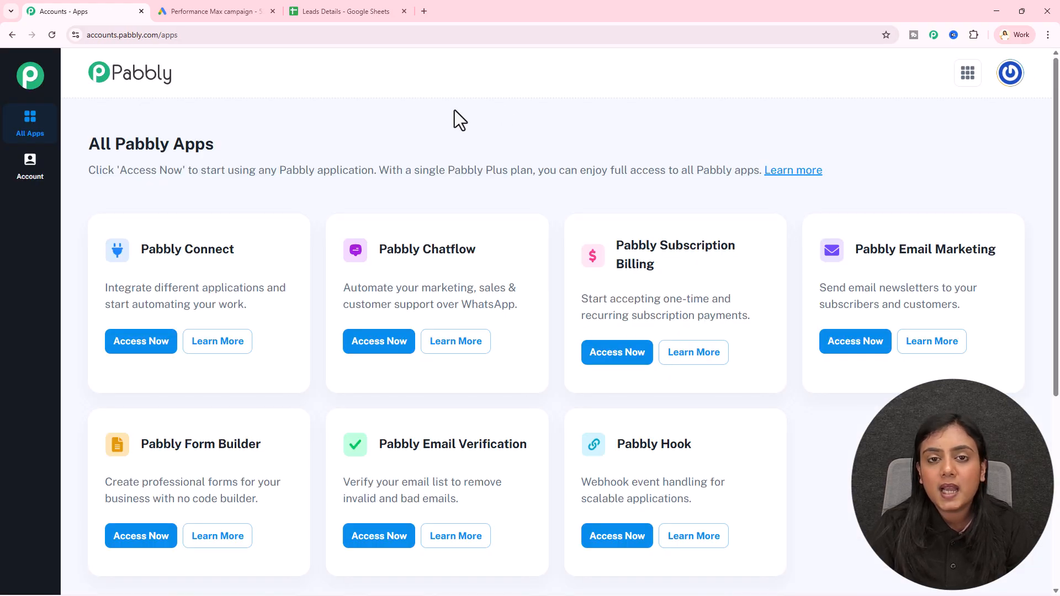
left_click_drag(142, 248, 263, 256)
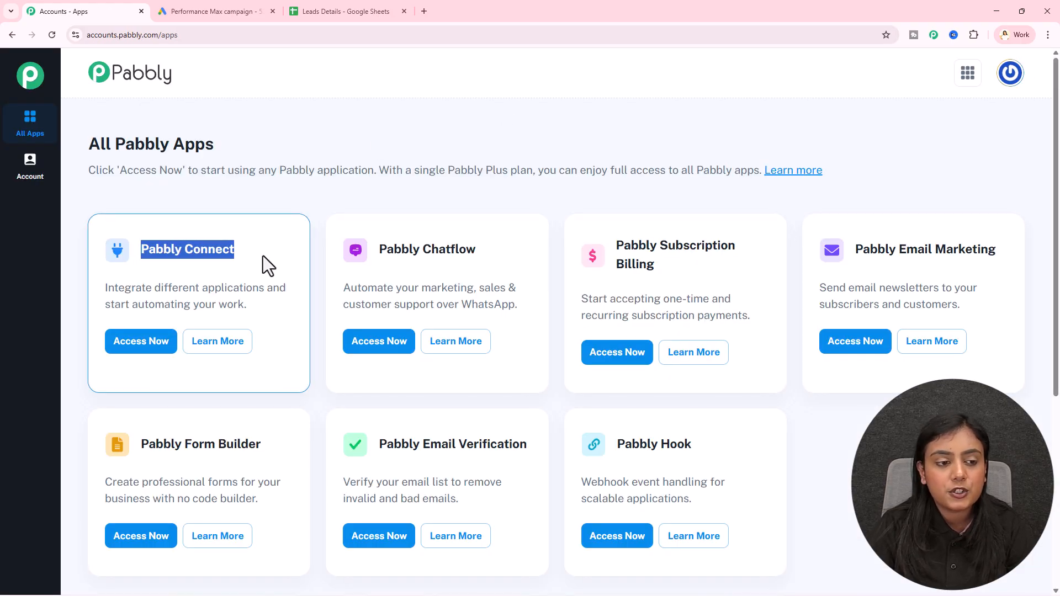
left_click(142, 343)
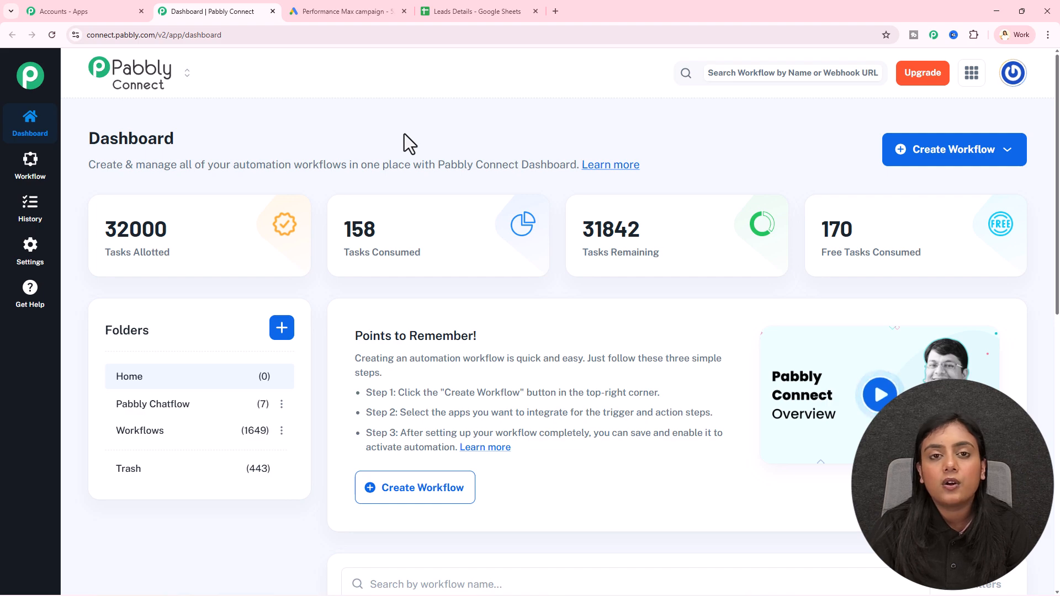
Create a workflow named "I Automated Google Ads Lead Tracking for My E-commerce Business" in the Workflows folder using the New (Beta) builder.
left_click(967, 160)
left_click(967, 188)
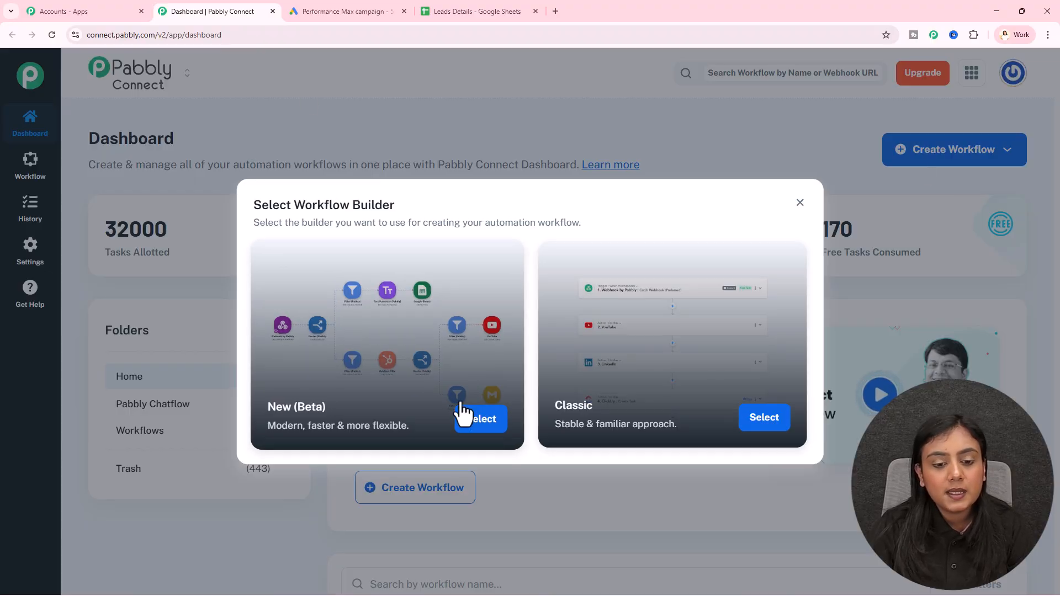
left_click(484, 422)
triple_click(499, 284)
key("BackSpace")
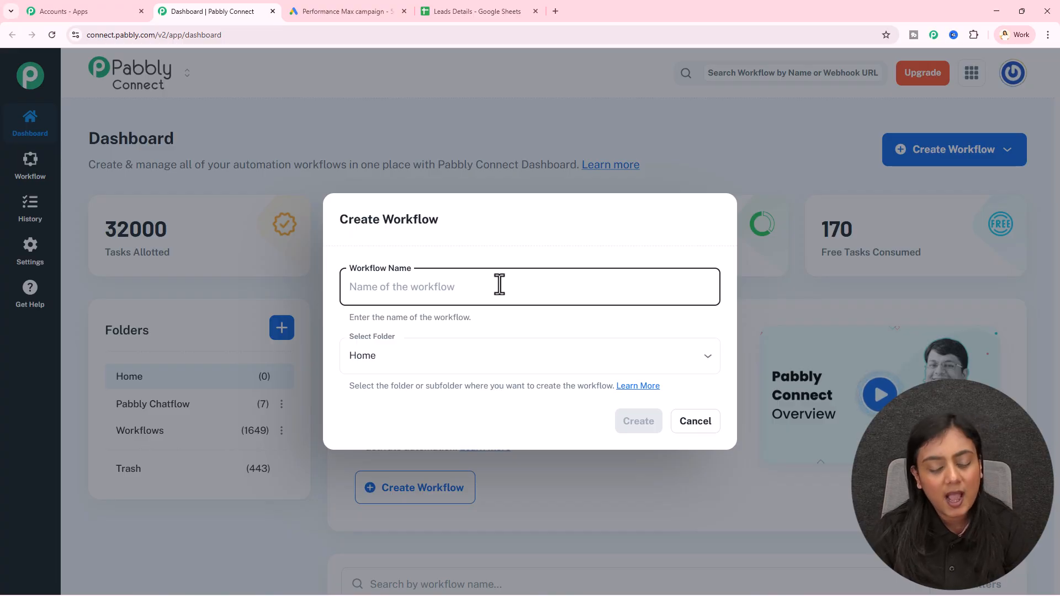
type("Automated Google Ads Lead Tracking for My E-commerce Business")
left_click_drag(353, 287, 680, 312)
left_click(679, 311)
left_click(523, 355)
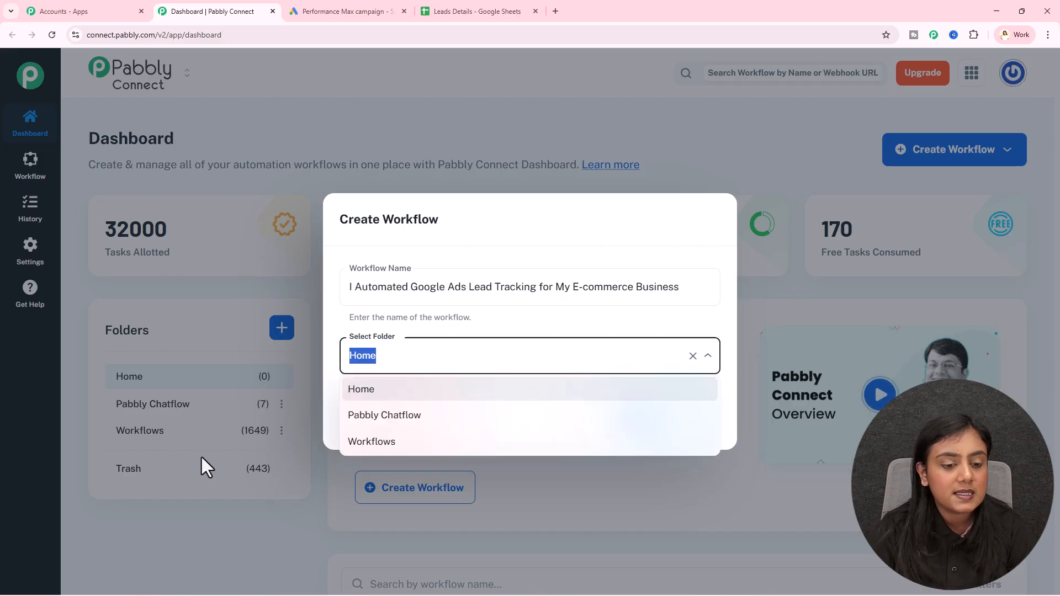
left_click(452, 444)
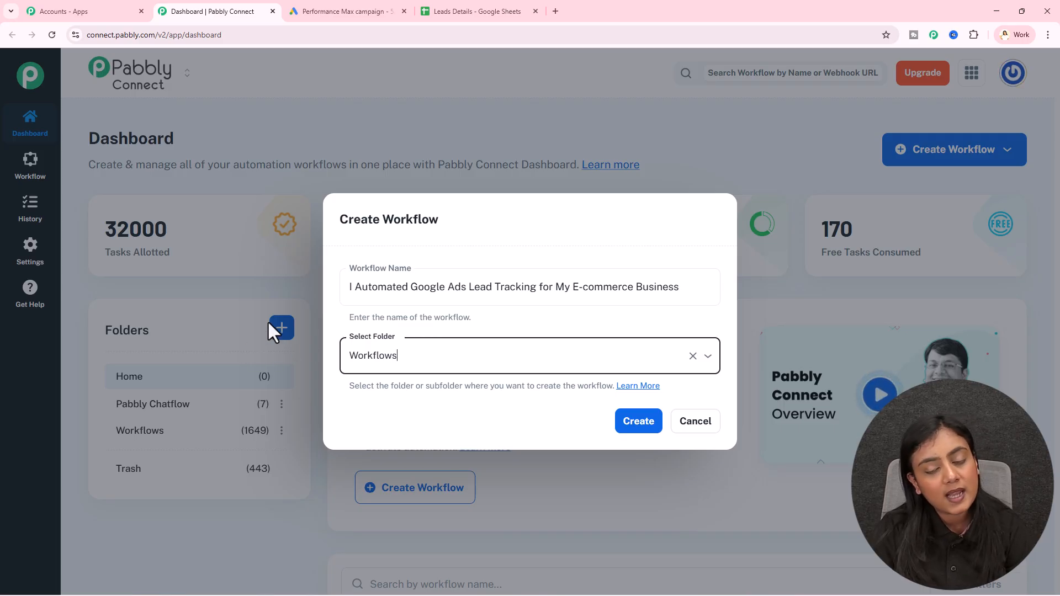
left_click(642, 425)
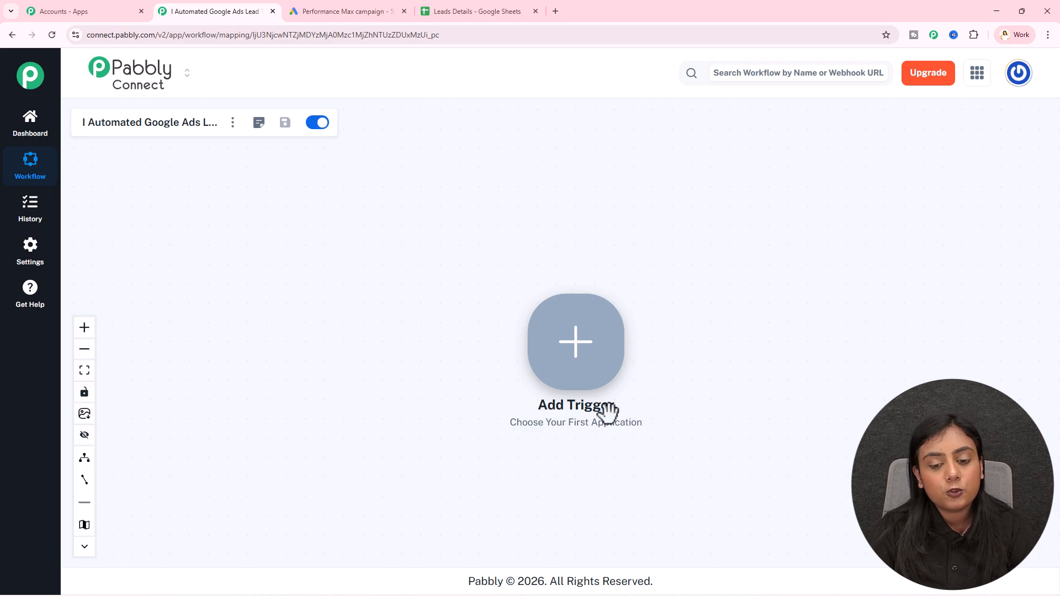
Set the workflow's trigger to the Google Ads app with the New Lead Form Entry event.
right_click(575, 359)
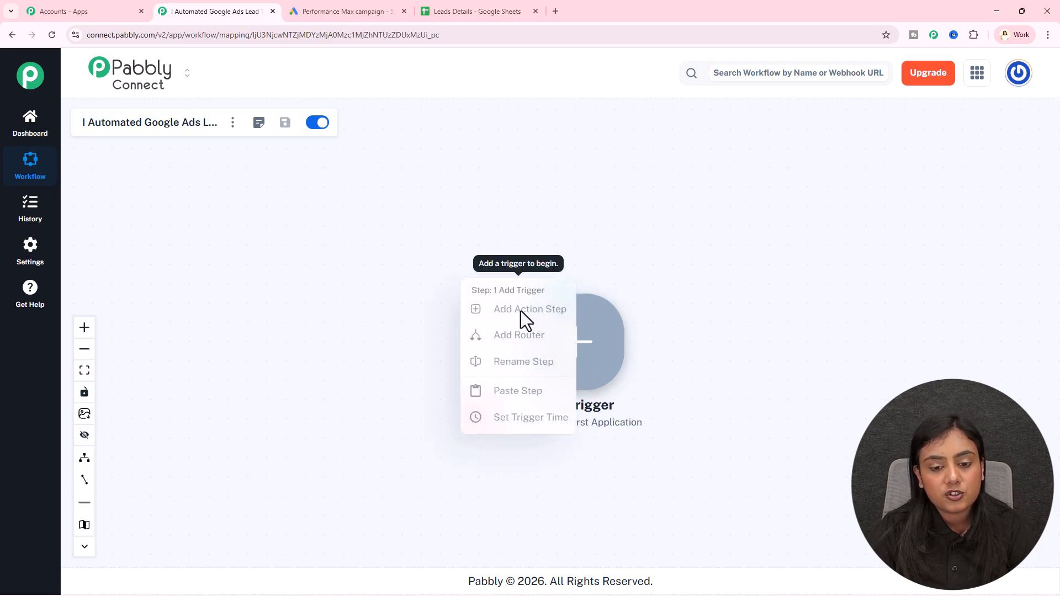
left_click(544, 217)
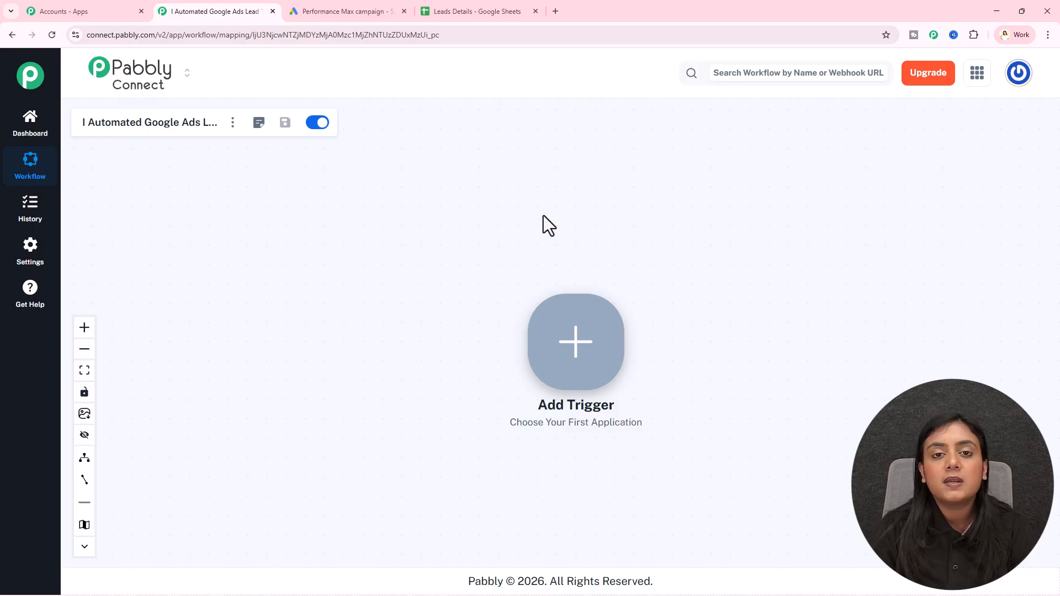
left_click(580, 349)
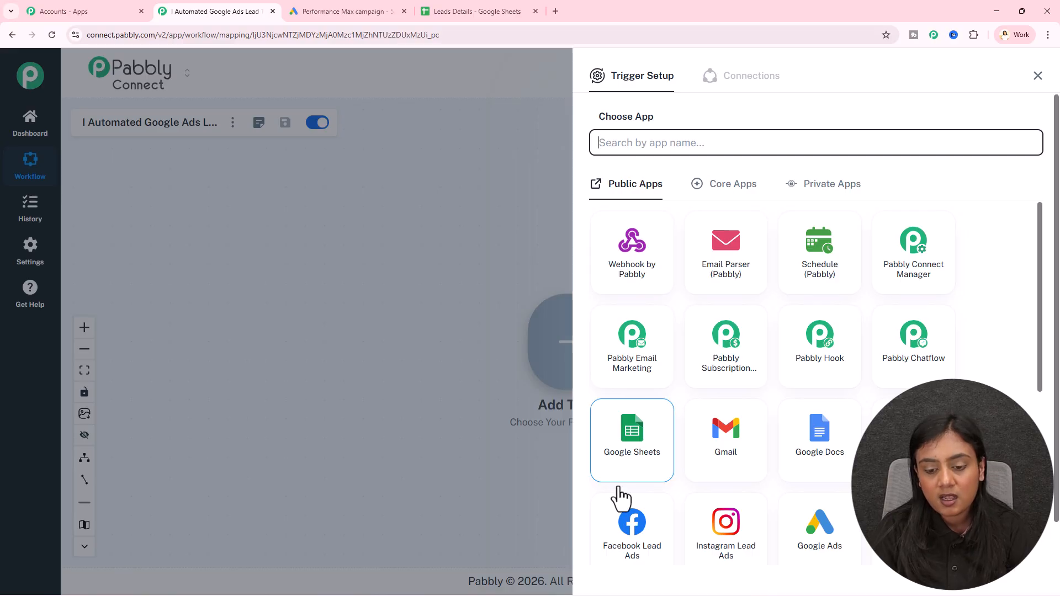
left_click(796, 521)
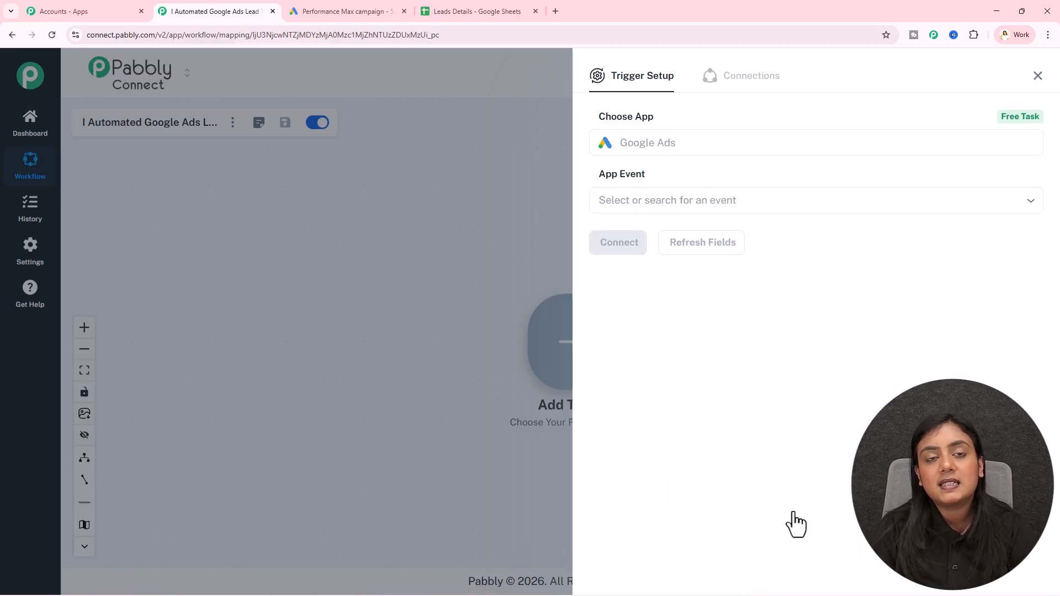
left_click(663, 198)
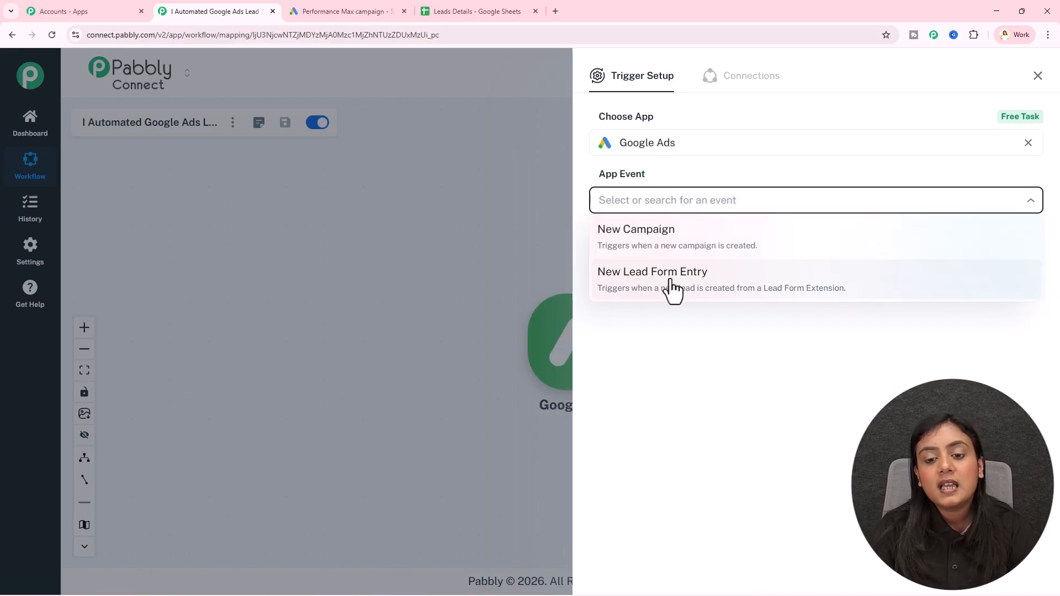
left_click(672, 290)
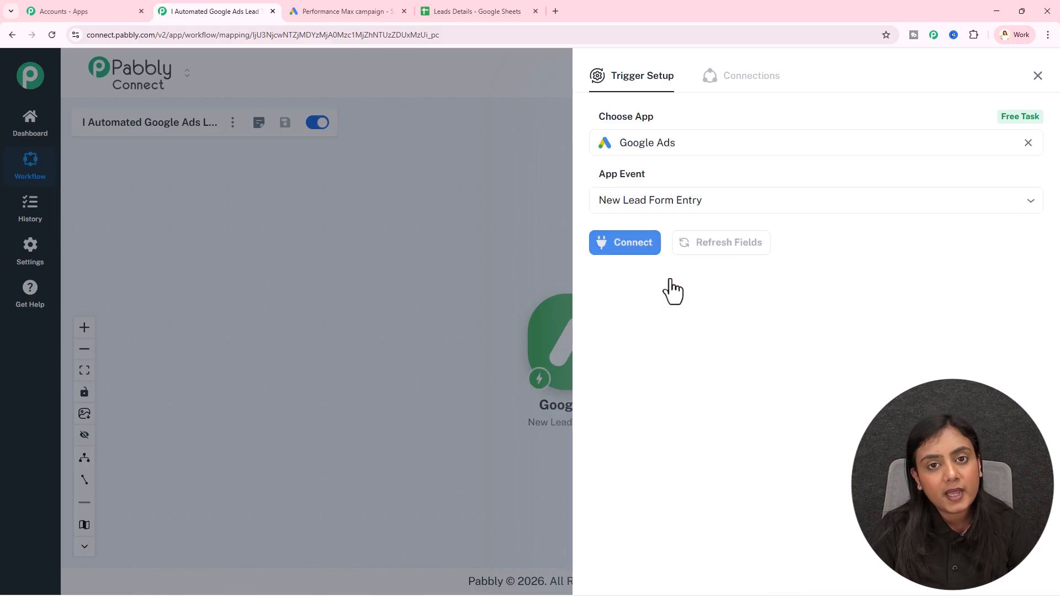
Check the Google Ads campaign's lead form page, connect the Google Ads trigger and copy its webhook URL.
left_click(360, 10)
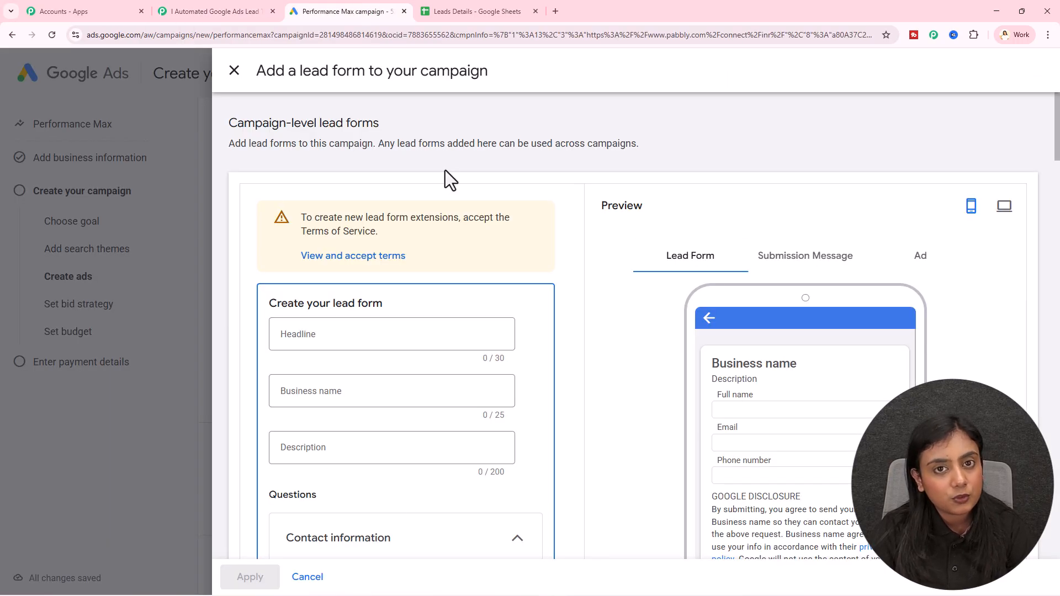
left_click(216, 11)
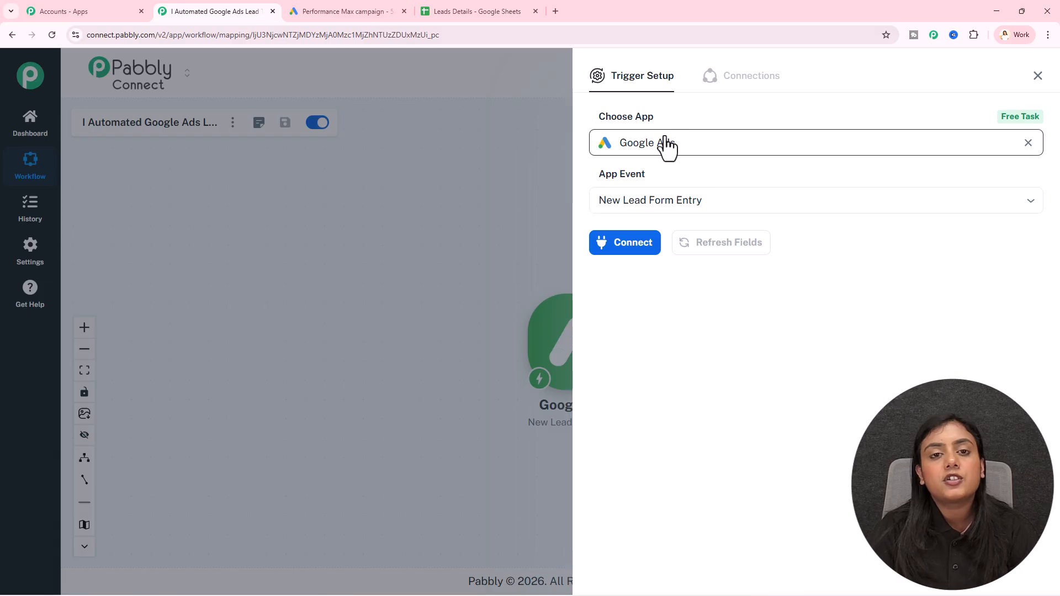
left_click(649, 253)
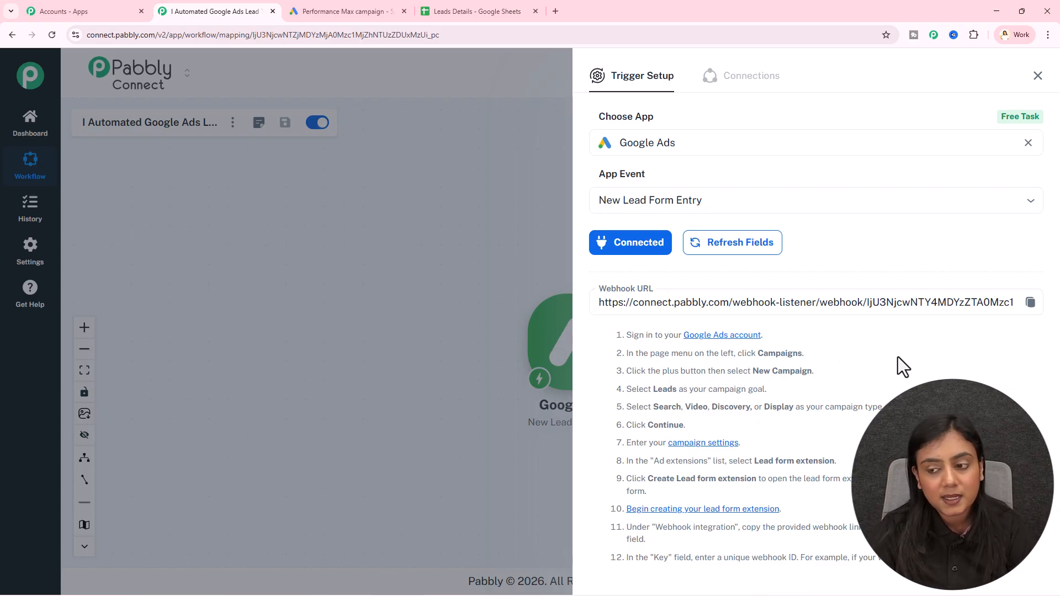
left_click(1030, 302)
Clear the existing Webhook URL and Key under the lead delivery option of the Google Ads campaign's lead form.
left_click(354, 5)
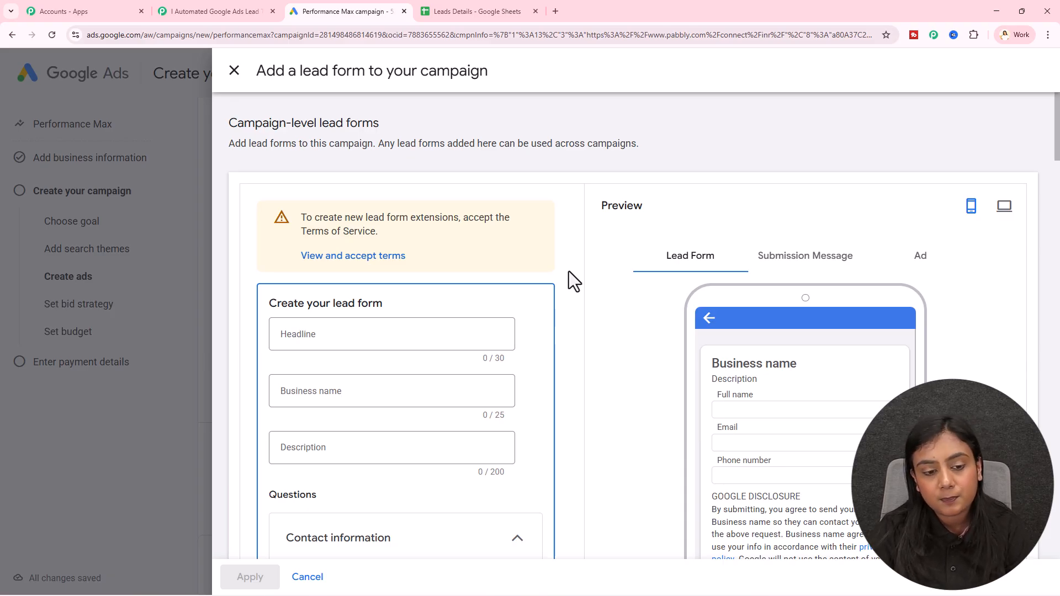
scroll(586, 328, "down", 10)
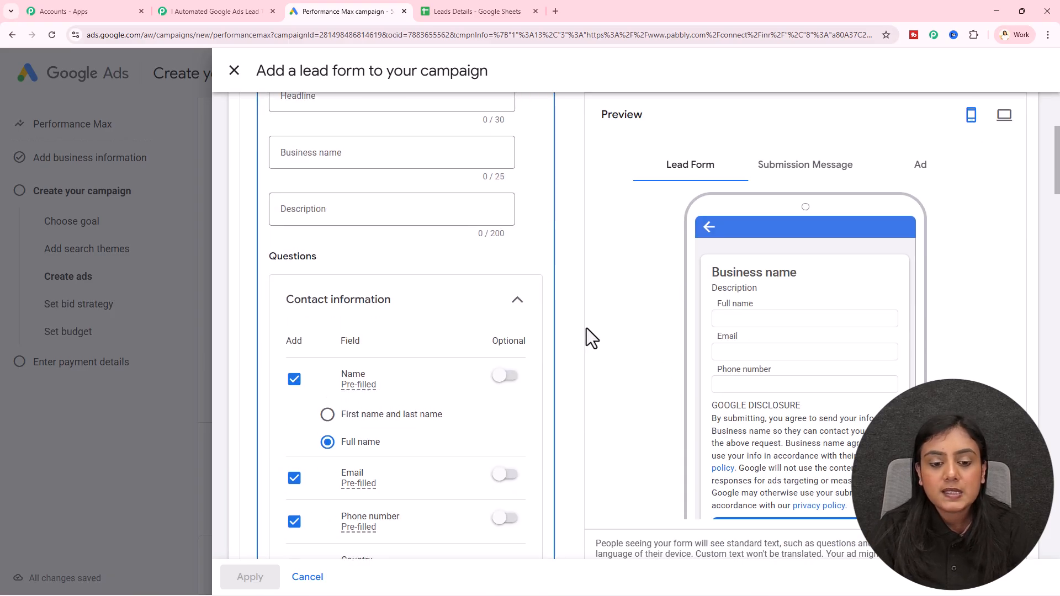
scroll(488, 361, "up", 3)
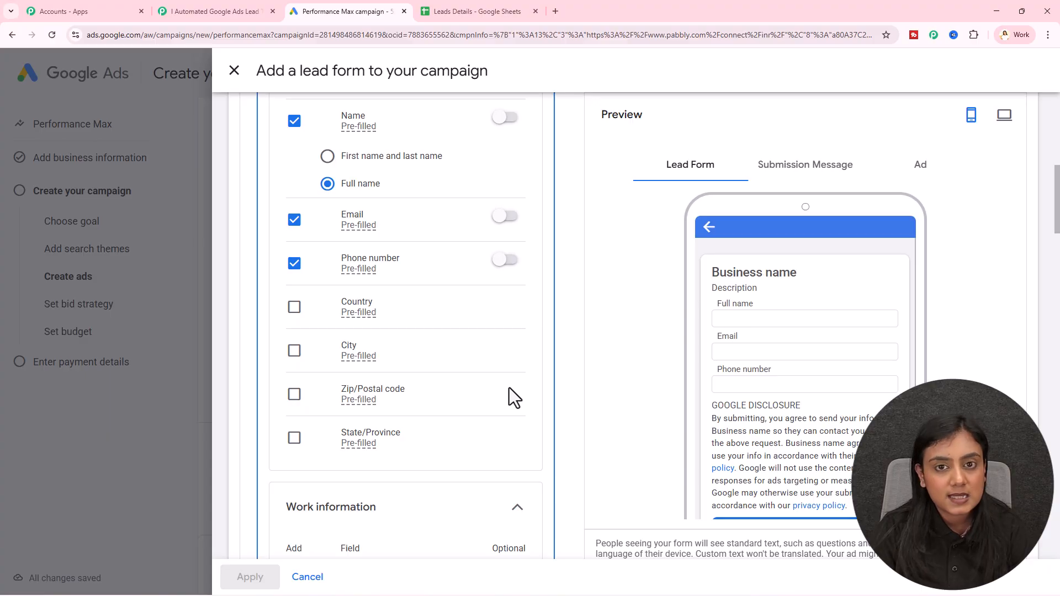
scroll(509, 387, "down", 14)
scroll(576, 388, "down", 12)
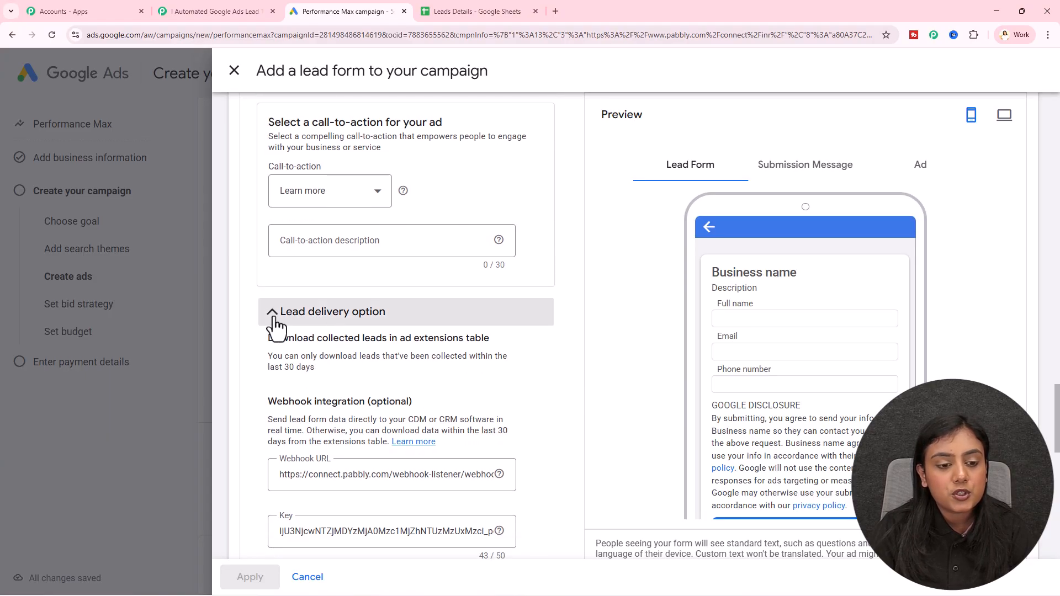
scroll(367, 331, "down", 3)
left_click(367, 307)
key("ctrl+a")
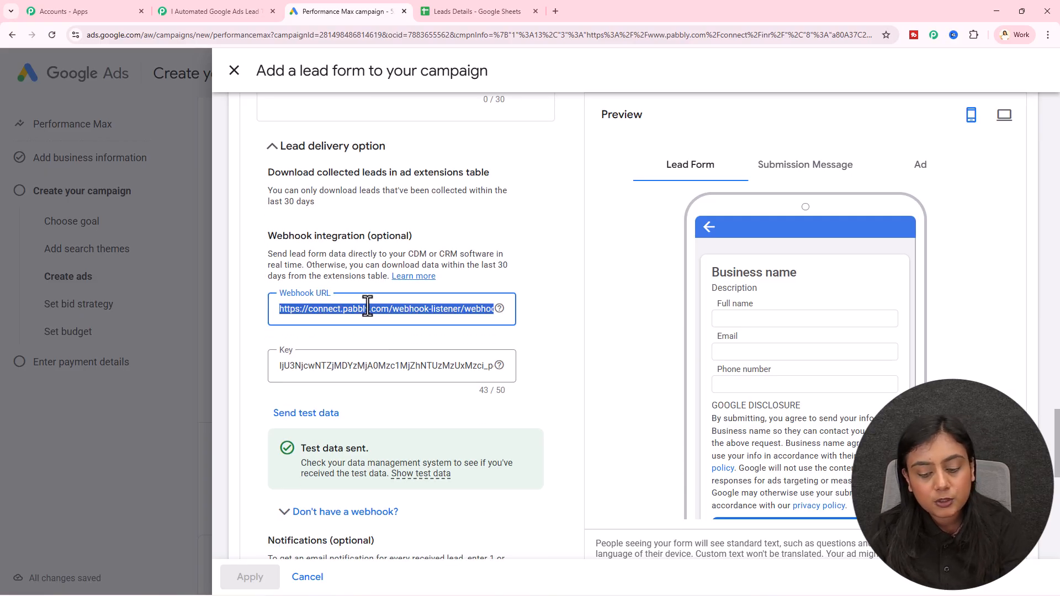
key("BackSpace")
left_click(371, 365)
key("ctrl+a")
key("BackSpace")
Paste the copied Pabbly webhook URL as the lead form's Webhook URL.
left_click(366, 313)
key("ctrl+v")
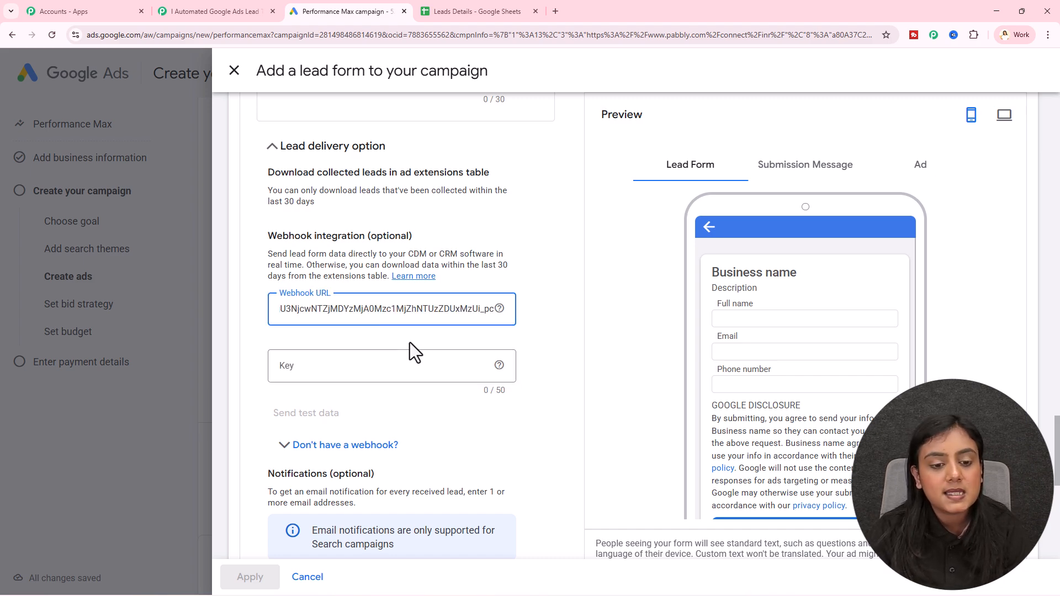
left_click(527, 336)
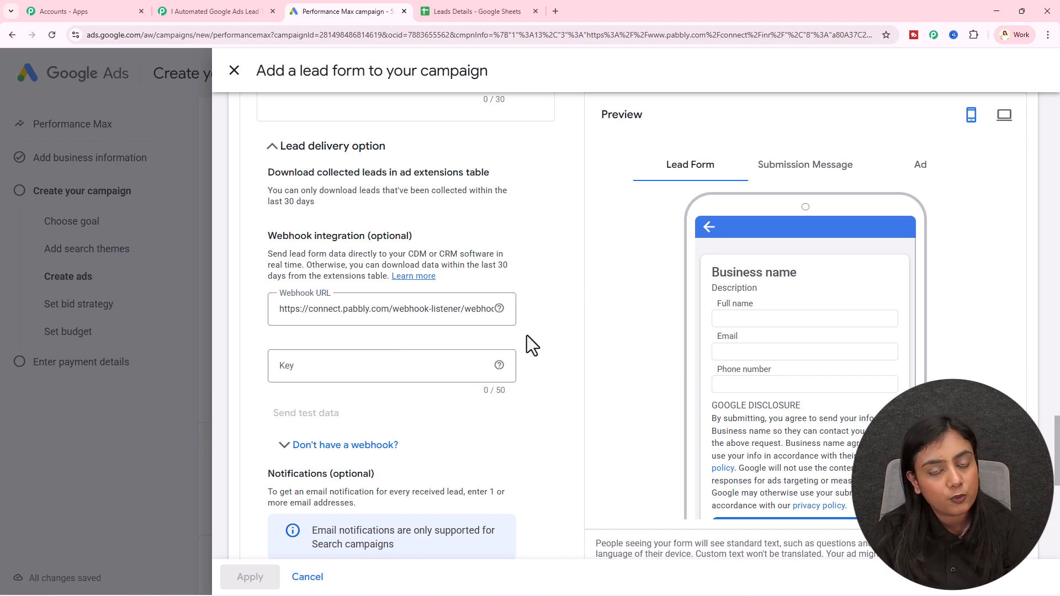
Fill in the webhook Key using only the unique ID at the end of the copied webhook URL.
left_click(350, 366)
key("ctrl+v")
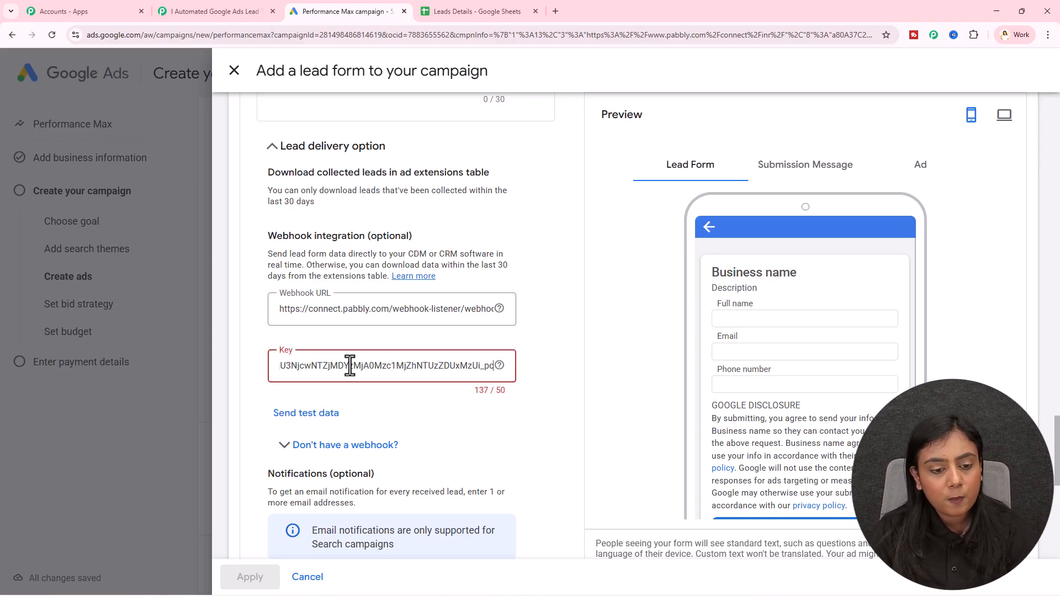
left_click_drag(424, 366, 246, 362)
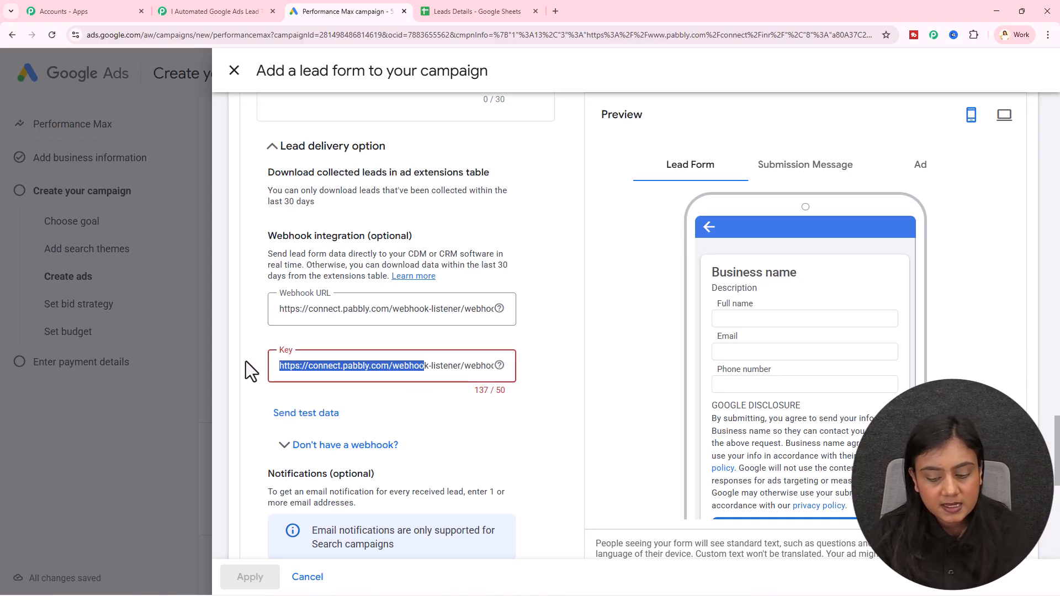
key("BackSpace")
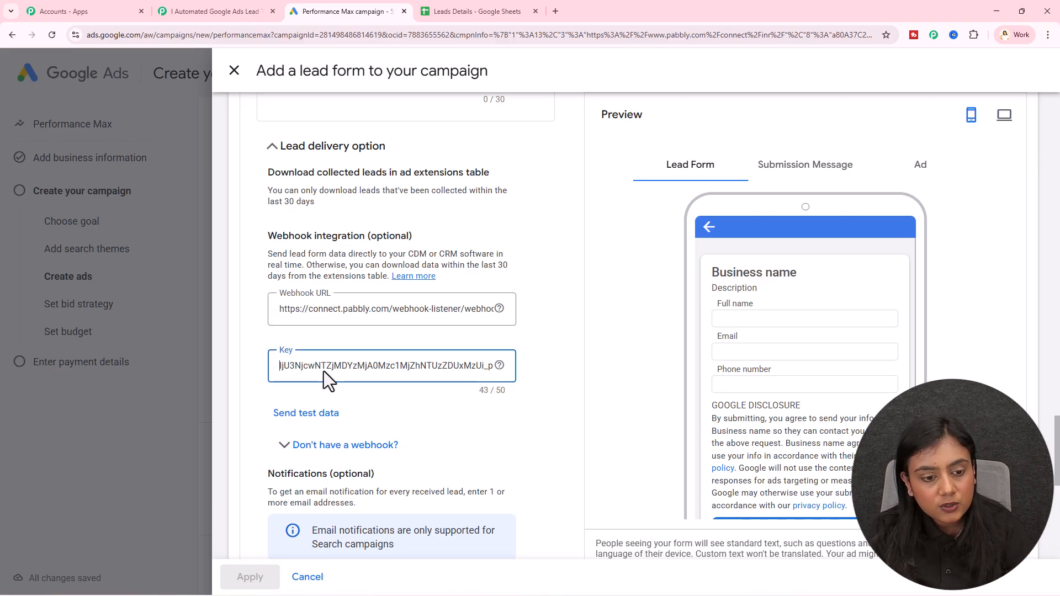
left_click_drag(280, 365, 548, 378)
left_click(557, 361)
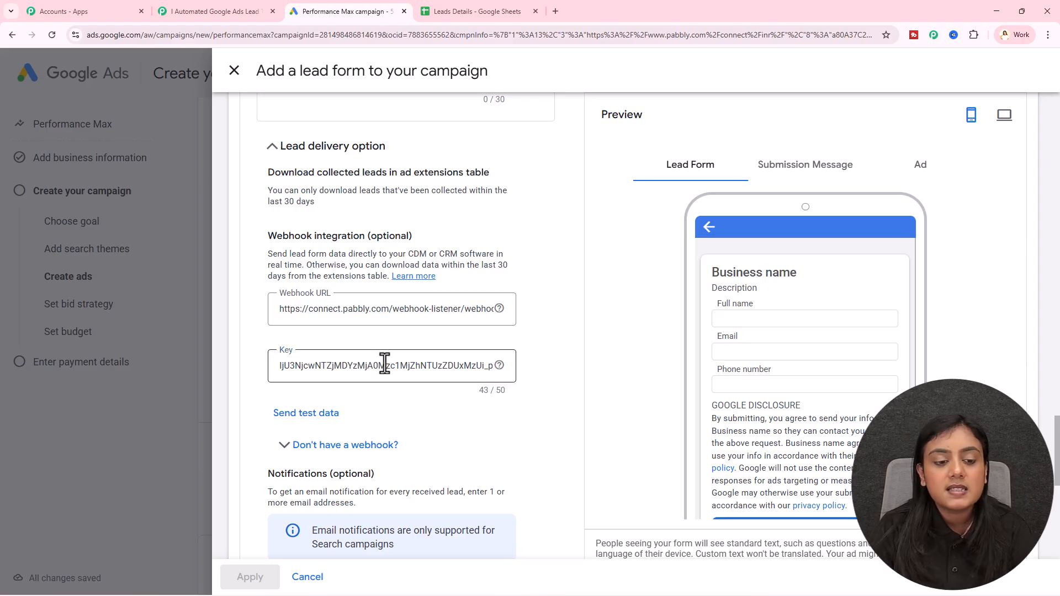
Send test data from the lead form's webhook integration and check the delivery status.
left_click(303, 414)
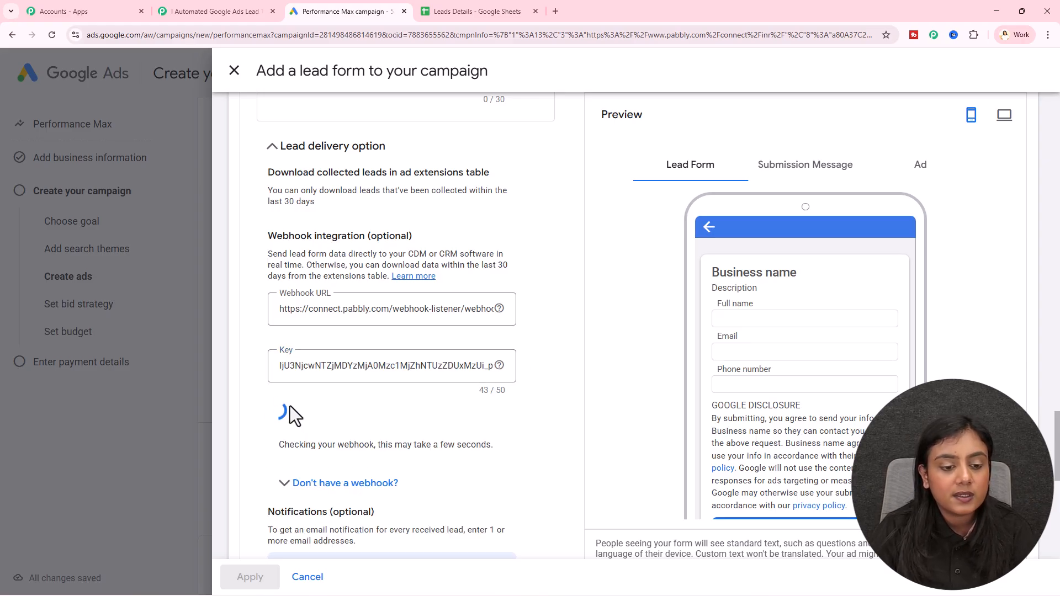
scroll(513, 416, "down", 3)
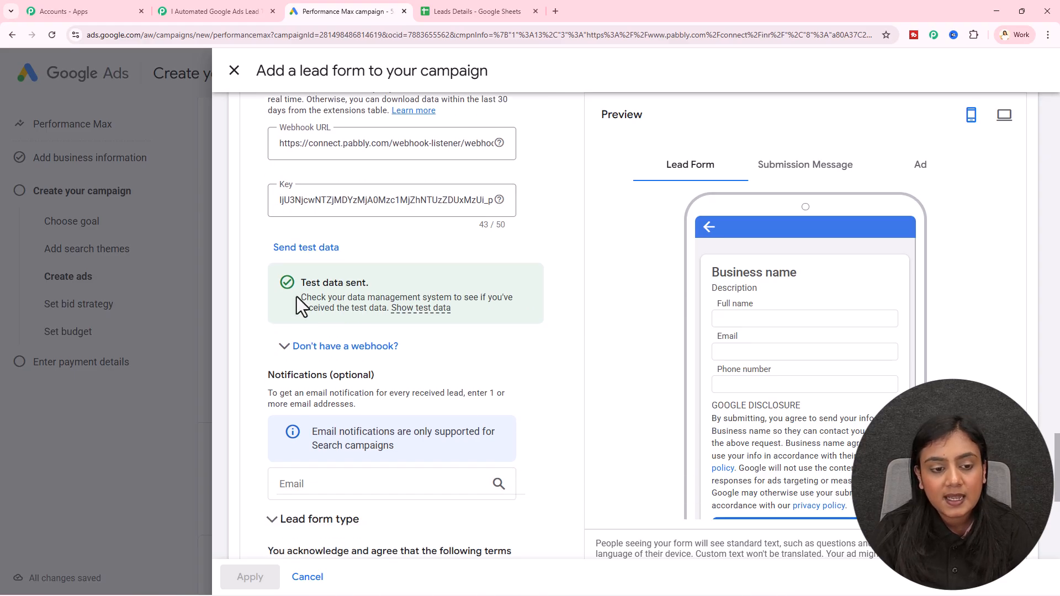
left_click_drag(305, 286, 392, 290)
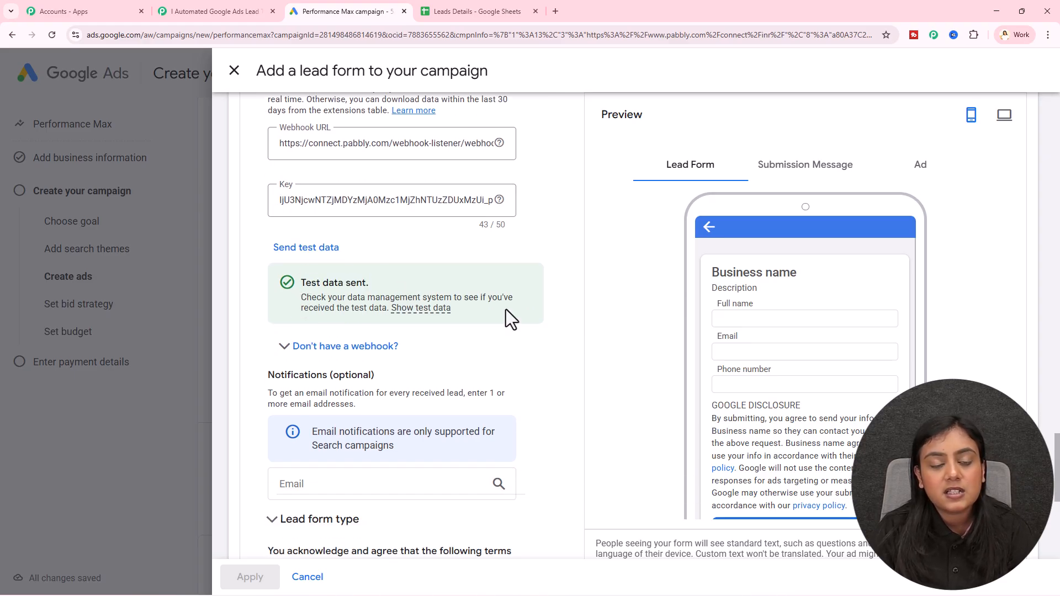
Switch to Pabbly Connect, examine the phone, email and full name values in the trigger's captured response, and close the setup.
left_click(230, 11)
scroll(875, 385, "down", 5)
scroll(856, 342, "down", 3)
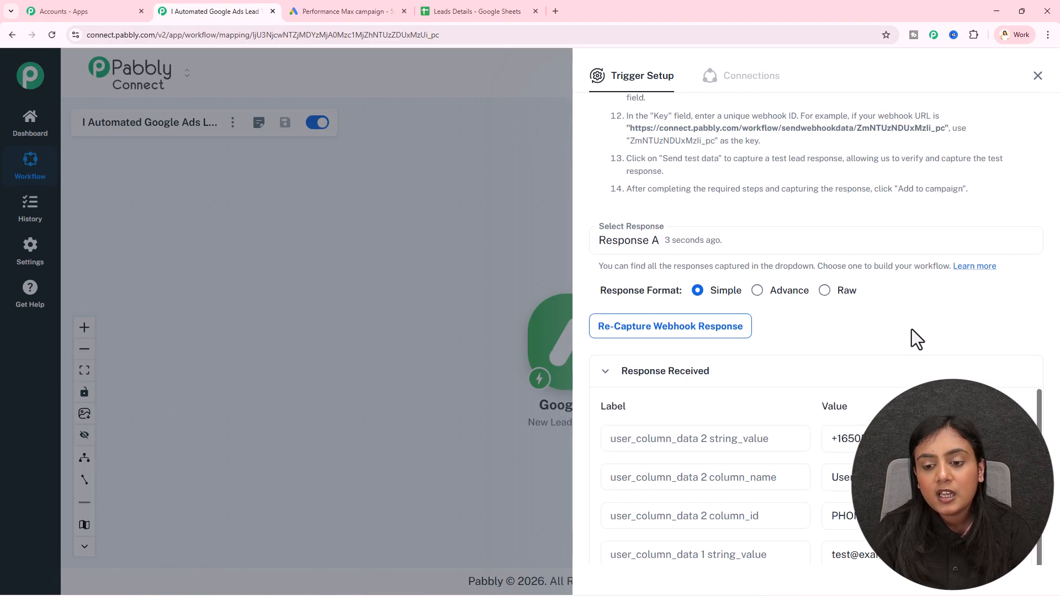
scroll(933, 331, "down", 2)
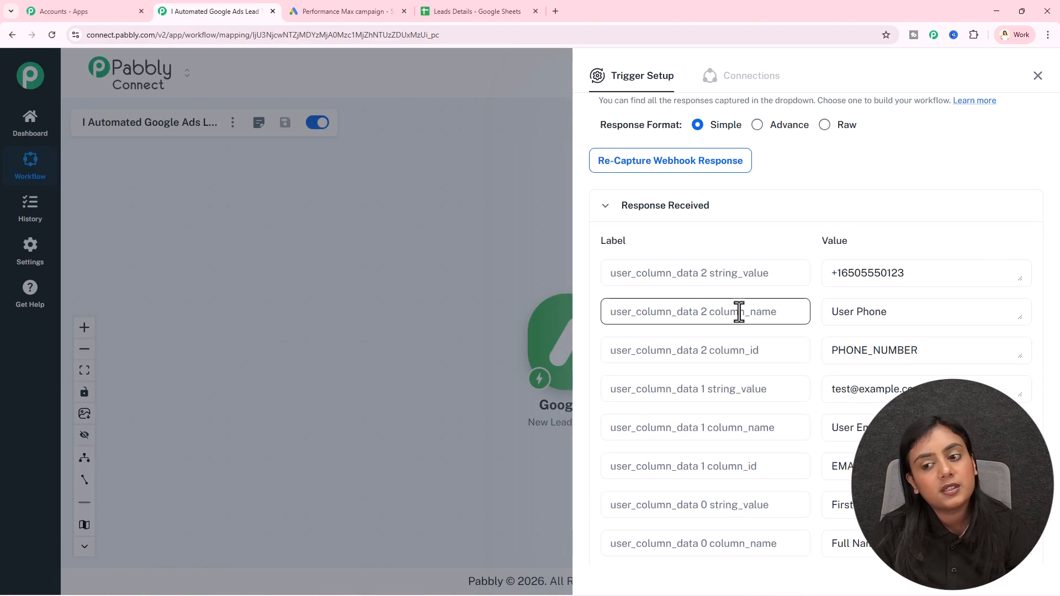
left_click_drag(920, 277, 815, 286)
left_click_drag(939, 390, 800, 388)
scroll(803, 390, "down", 3)
left_click_drag(965, 336, 797, 336)
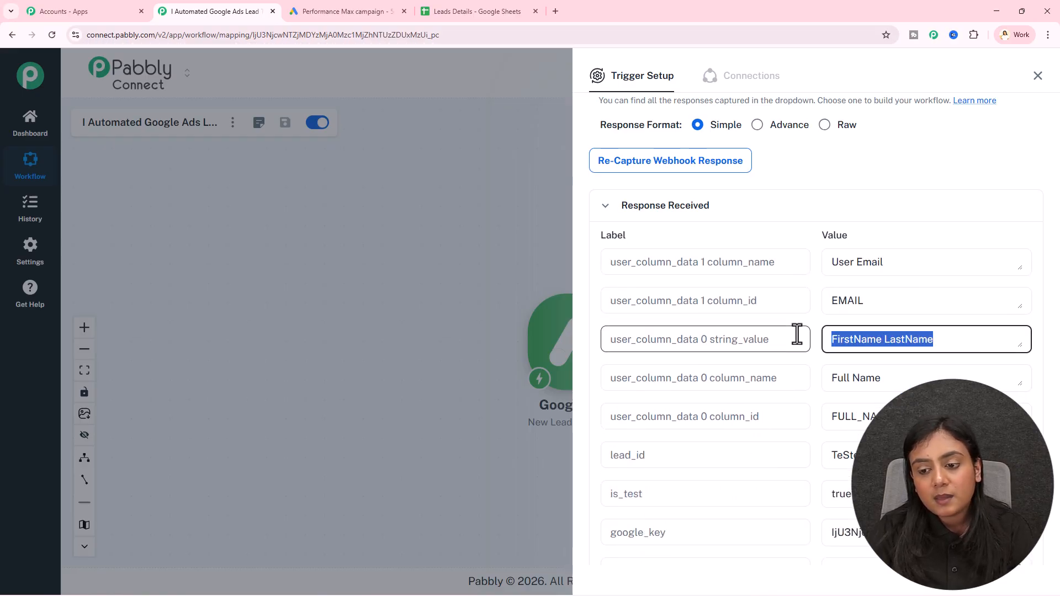
scroll(833, 343, "up", 3)
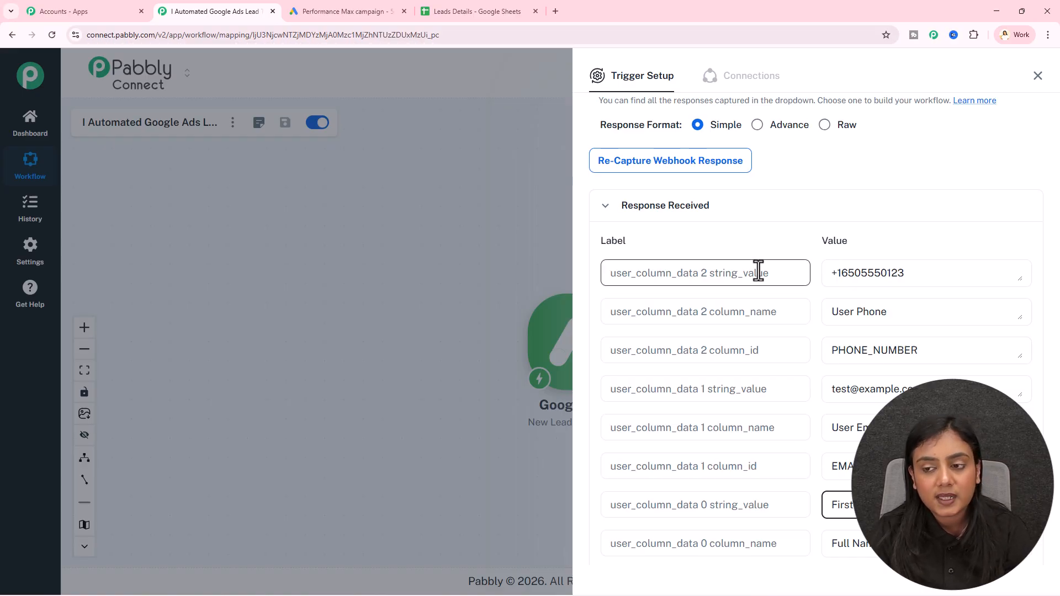
left_click(1038, 76)
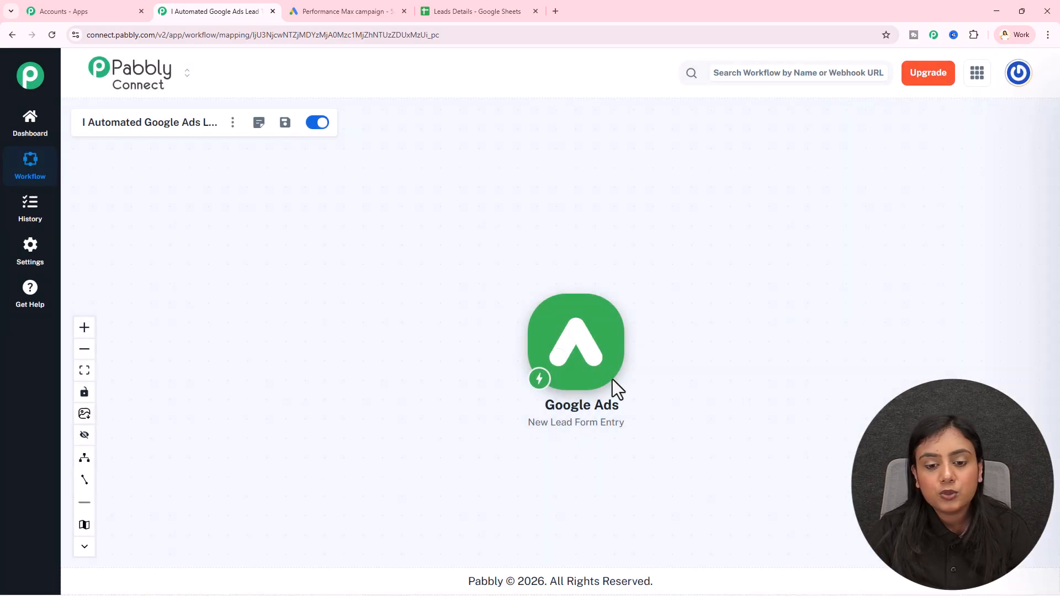
Move the Google Ads trigger to the left part of the workflow canvas and check the Leads Details spreadsheet.
left_click_drag(585, 342, 263, 322)
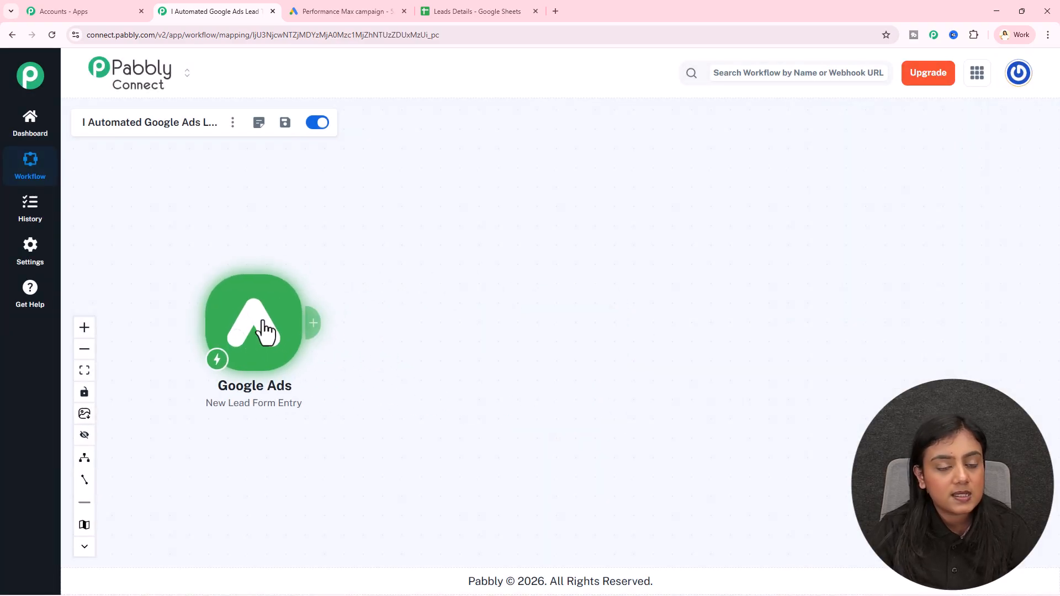
scroll(263, 322, "up", 3)
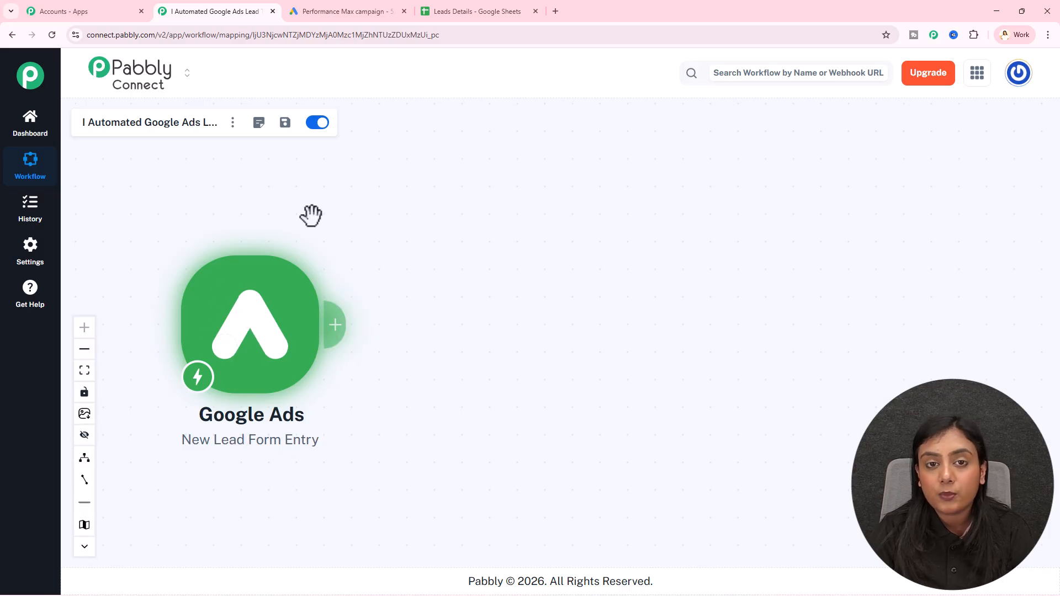
left_click(438, 1)
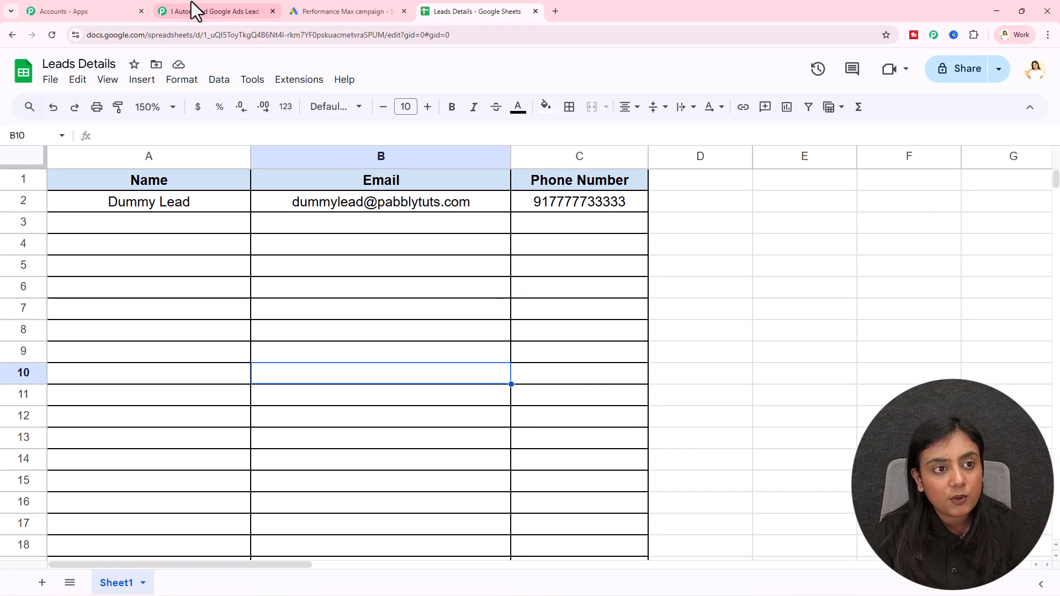
left_click(260, 8)
Add a Google Sheets action after the Google Ads trigger with the Add New Row event.
left_click(331, 334)
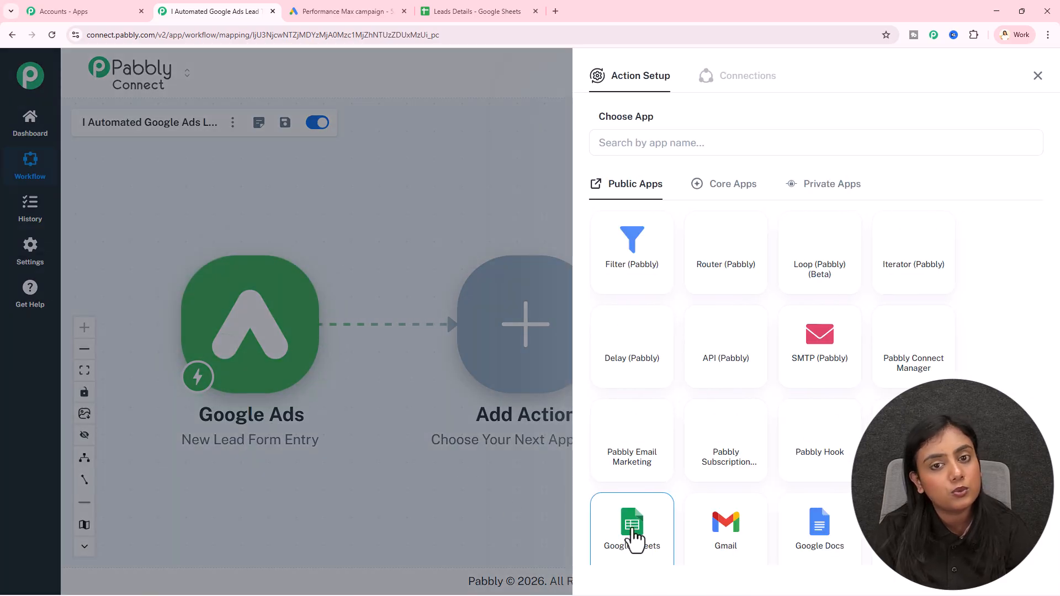
left_click(634, 541)
left_click(689, 200)
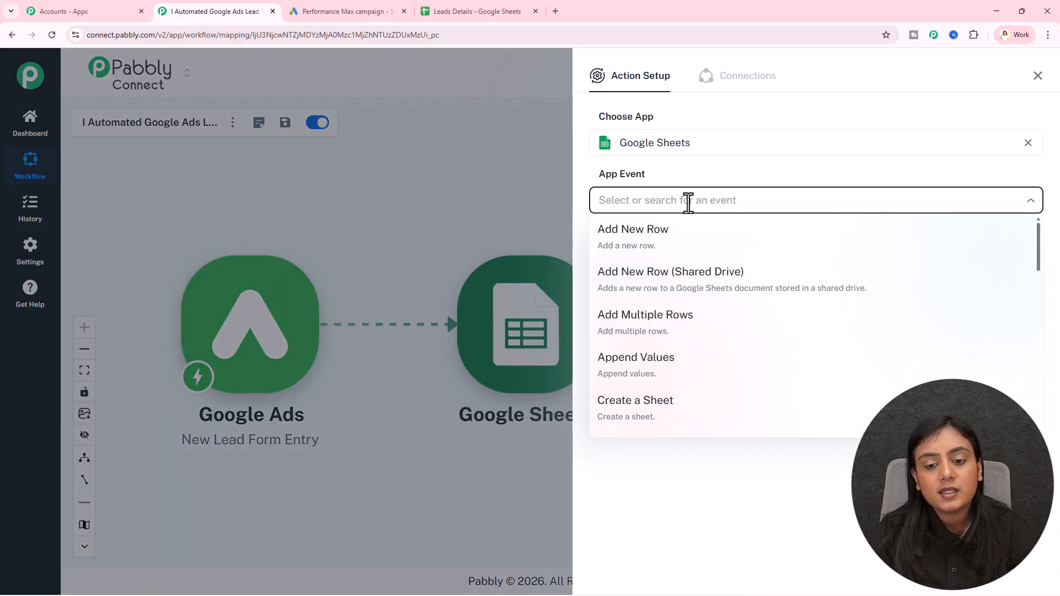
left_click(688, 240)
Add a new Google Sheets connection by signing in with the Google account and allowing Pabbly Connect Sheets access.
left_click(637, 243)
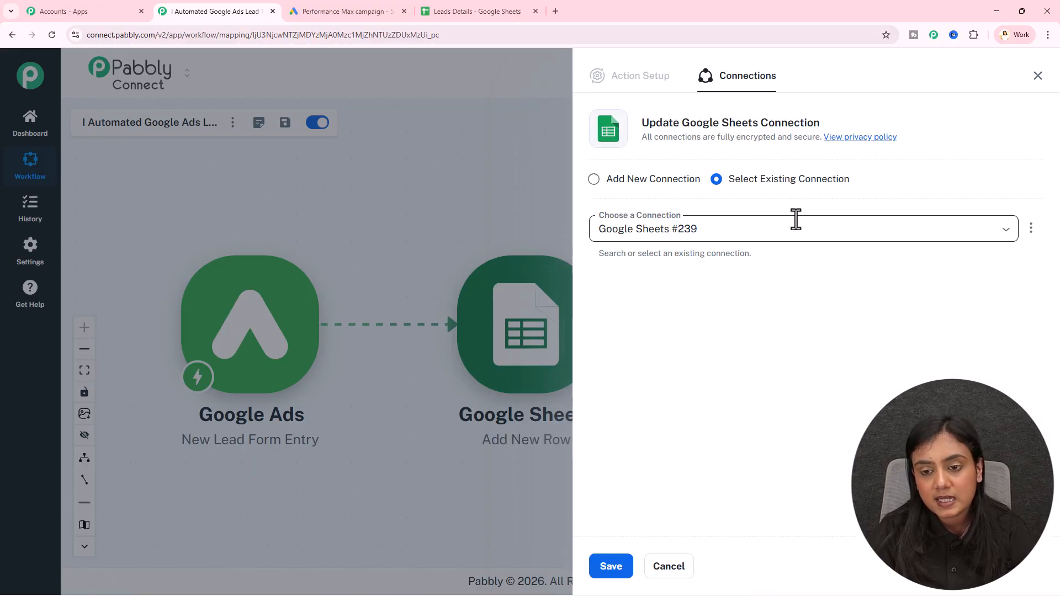
left_click(612, 182)
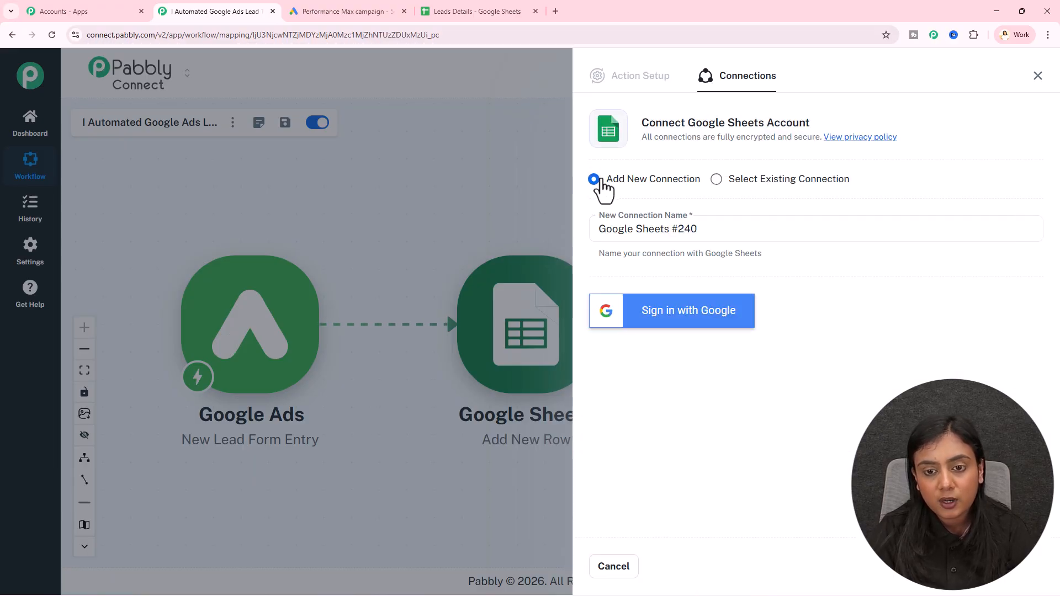
left_click(737, 323)
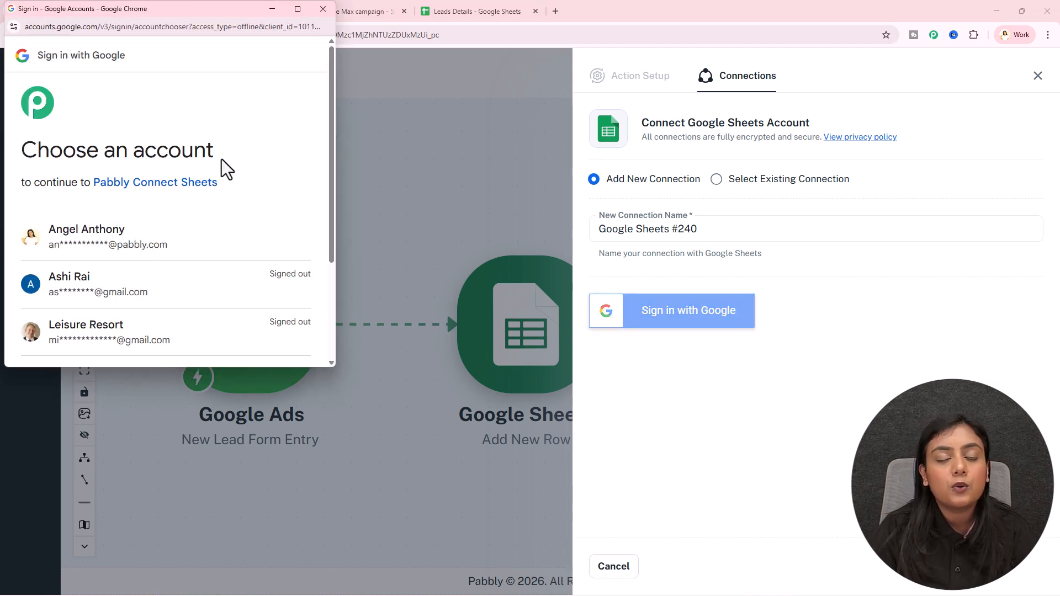
left_click(211, 241)
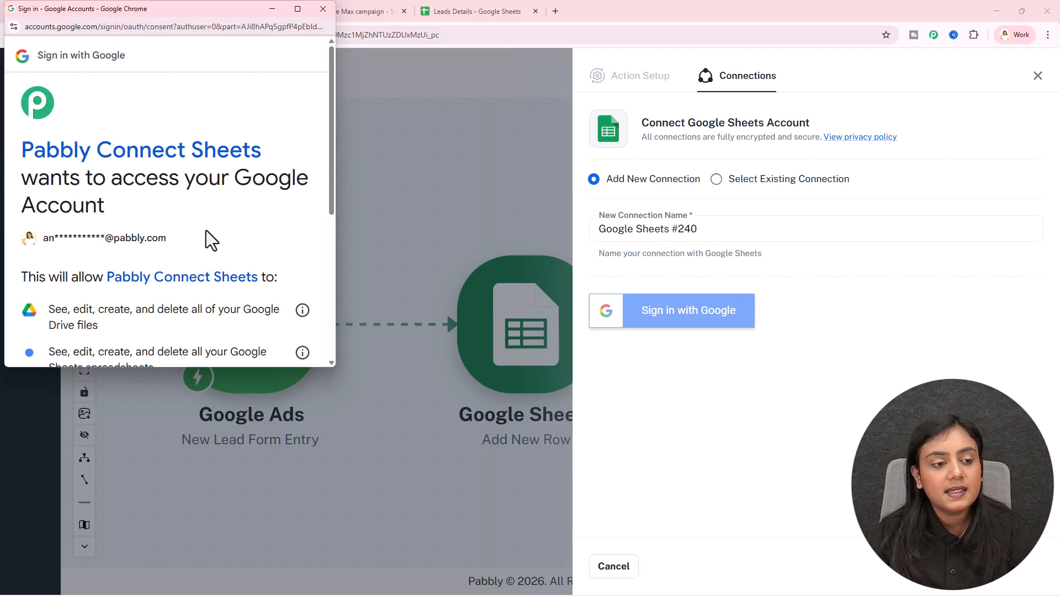
left_click_drag(109, 178, 211, 210)
left_click(211, 209)
scroll(210, 220, "down", 3)
scroll(213, 226, "down", 2)
left_click(236, 300)
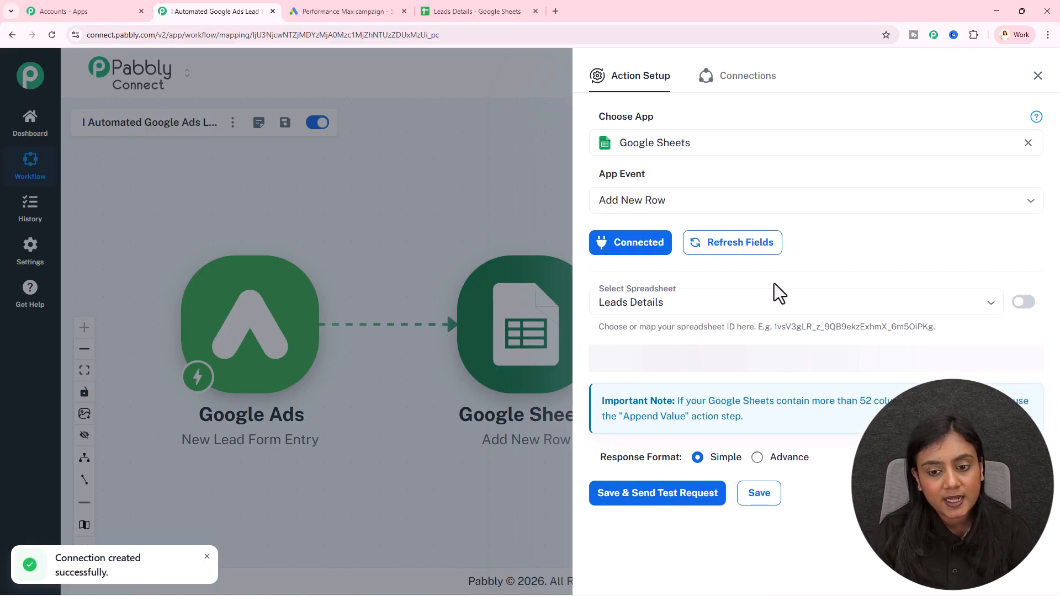
Check the target spreadsheet's name in Google Sheets and select Leads Details as the spreadsheet for the Add New Row action.
scroll(774, 283, "down", 1)
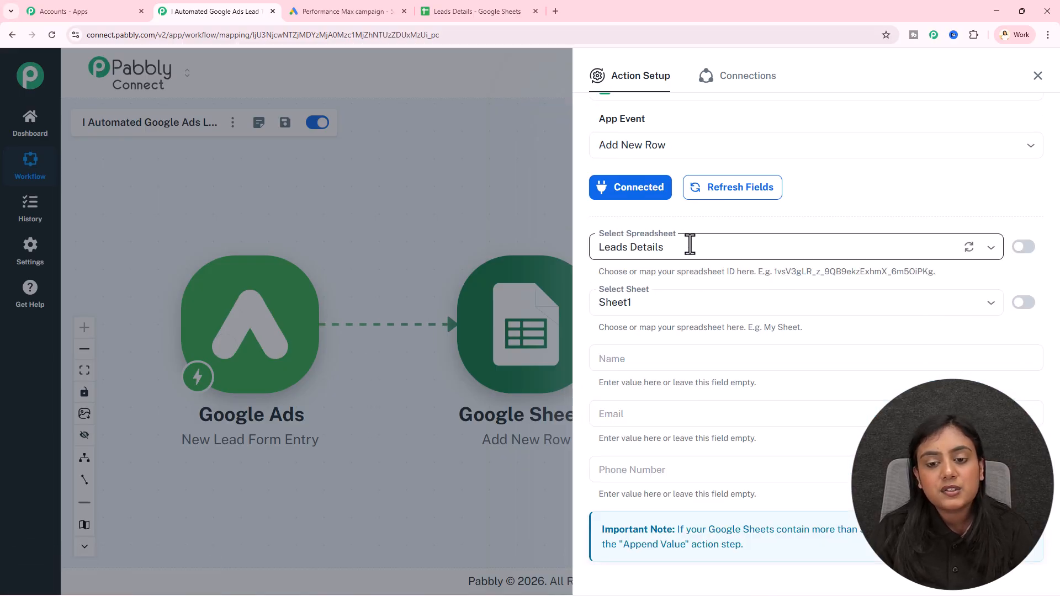
left_click(450, 10)
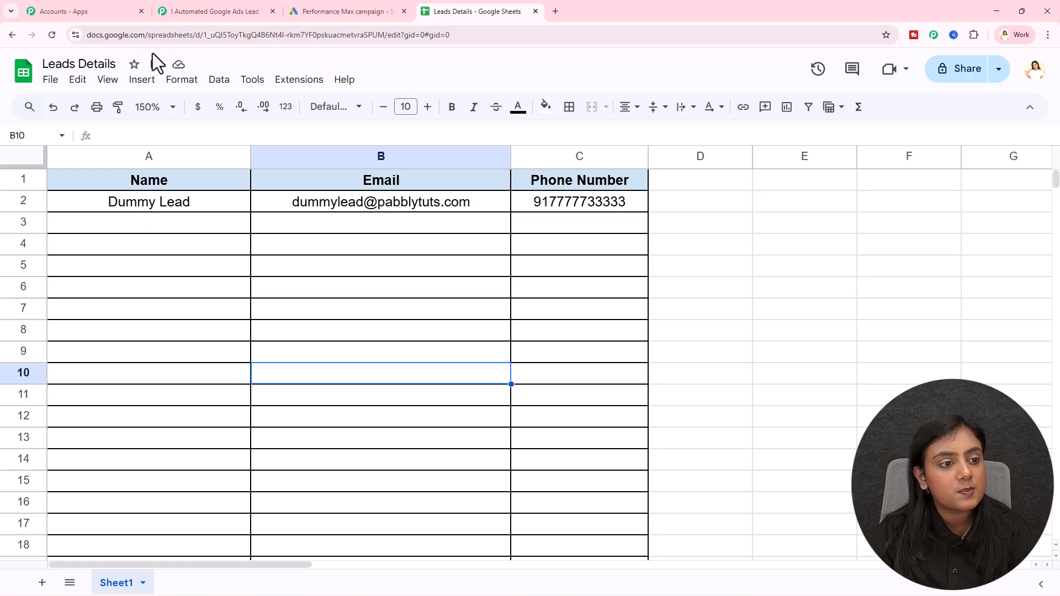
left_click(213, 11)
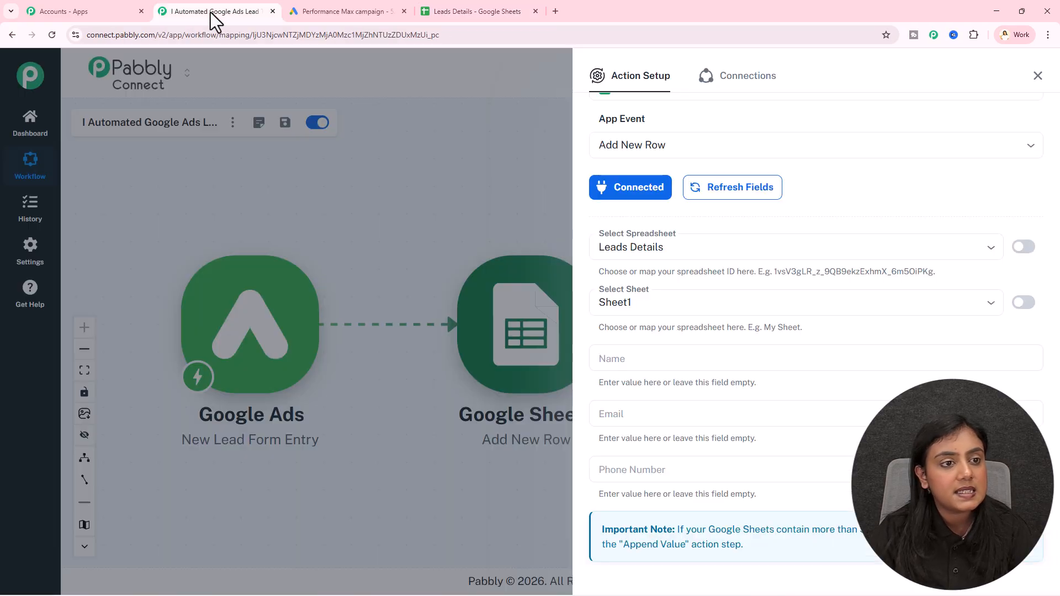
left_click(740, 246)
left_click(738, 285)
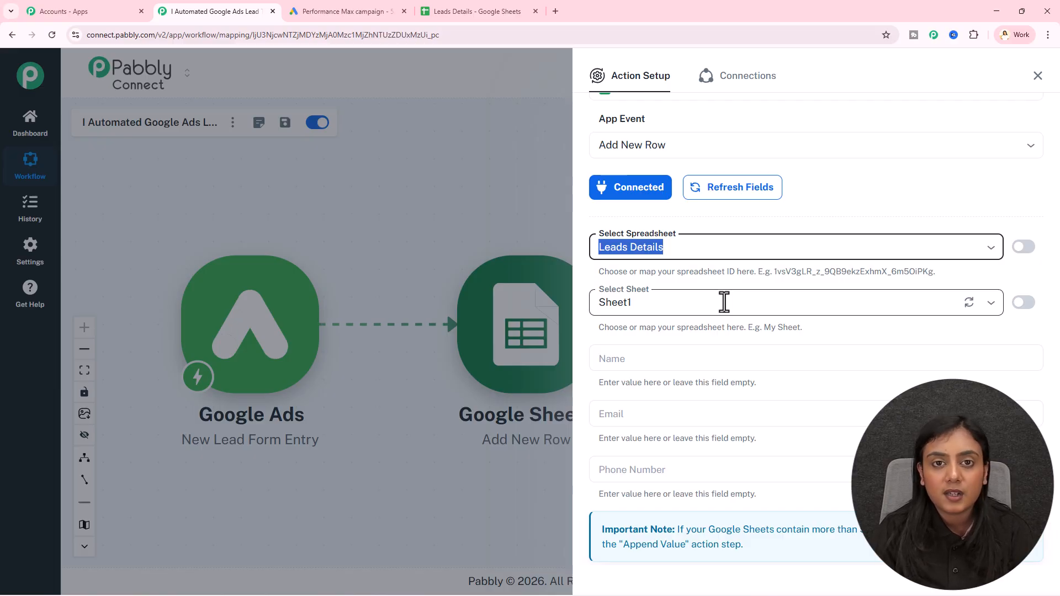
Compare the action's Name, Email and Phone Number fields with the column headers of the Leads Details sheet.
scroll(724, 302, "down", 2)
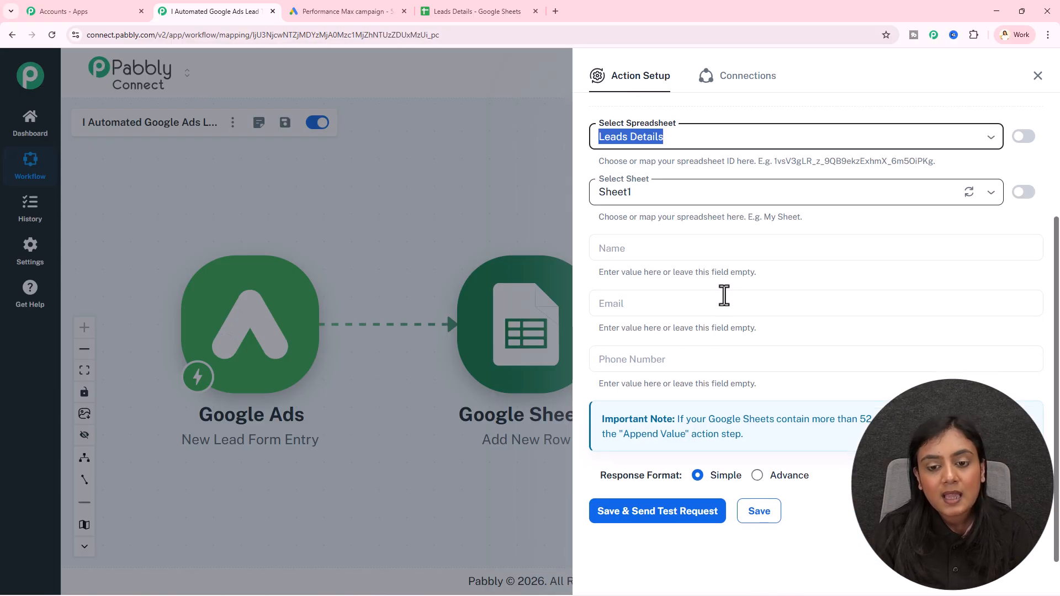
left_click(665, 243)
left_click(670, 302)
left_click(660, 360)
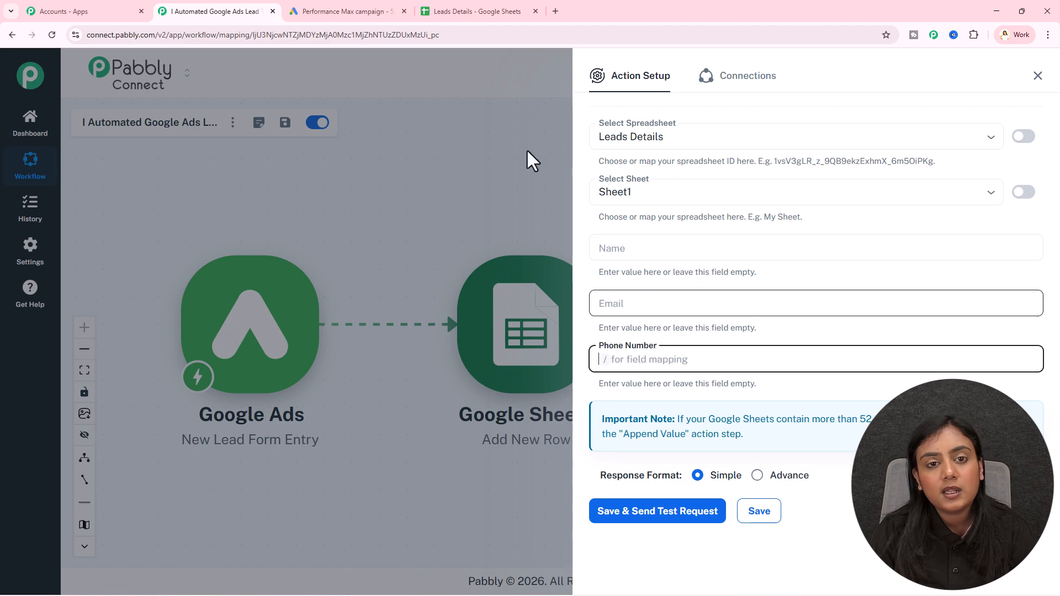
left_click(464, 9)
left_click_drag(182, 180, 579, 182)
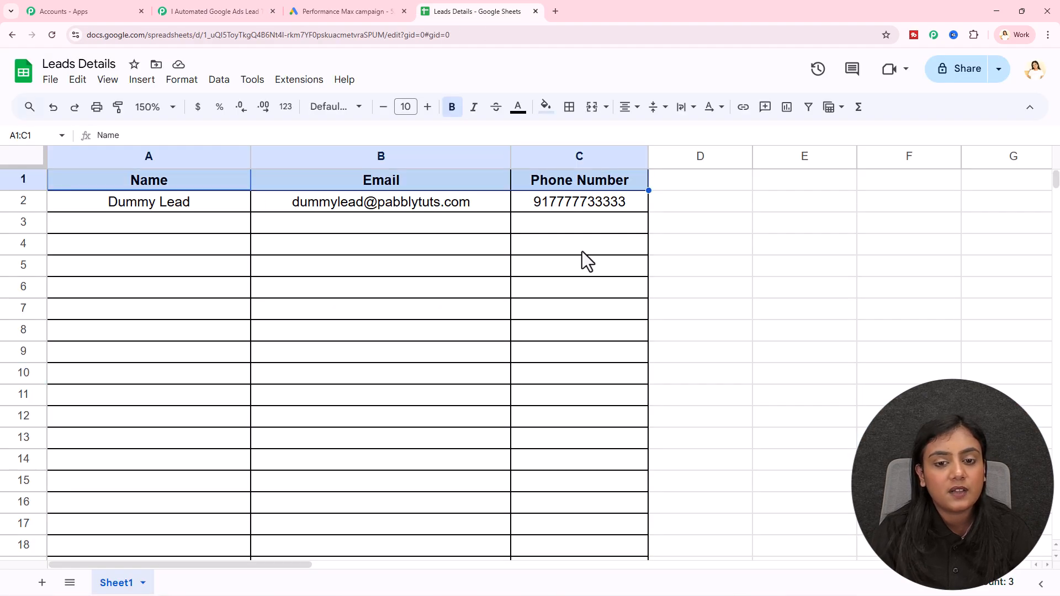
left_click(571, 312)
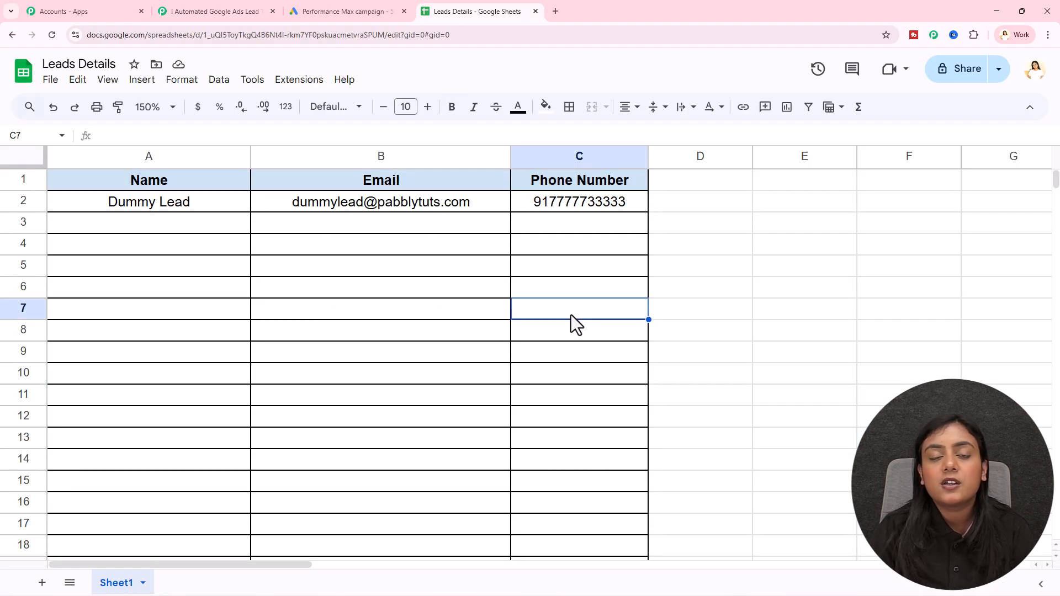
left_click(237, 1)
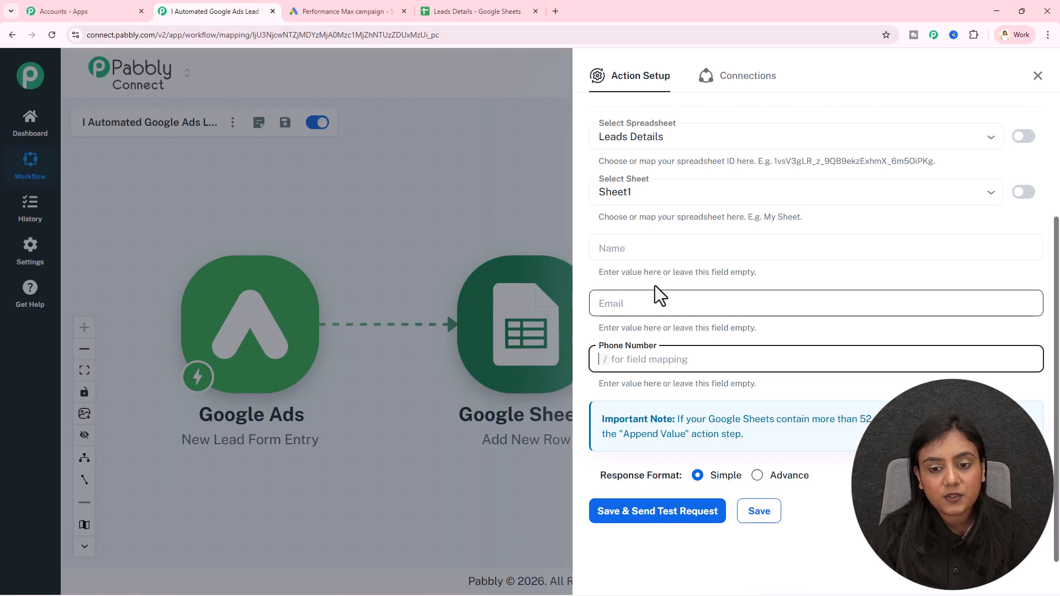
Map the Name field to the full name value, user_column_data 0 string_value, from the Google Ads lead form entry.
left_click(658, 247)
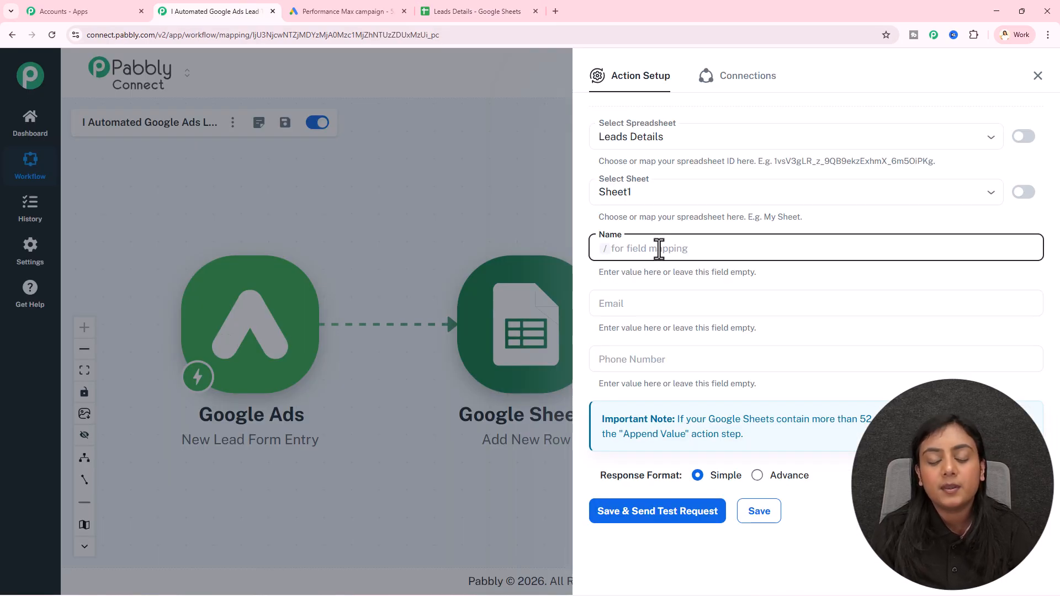
type("/")
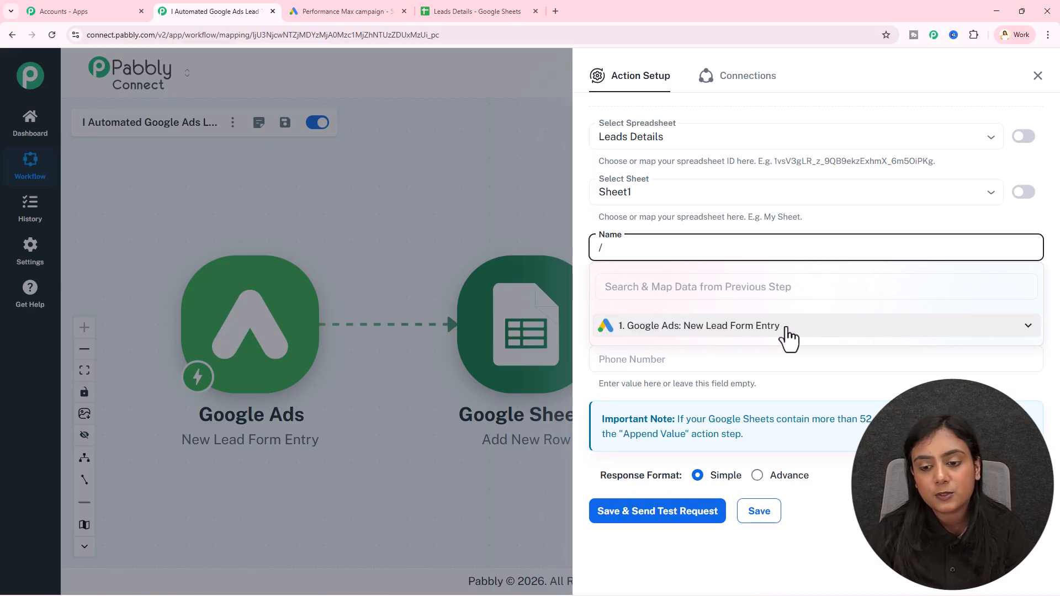
left_click(788, 337)
scroll(831, 414, "down", 3)
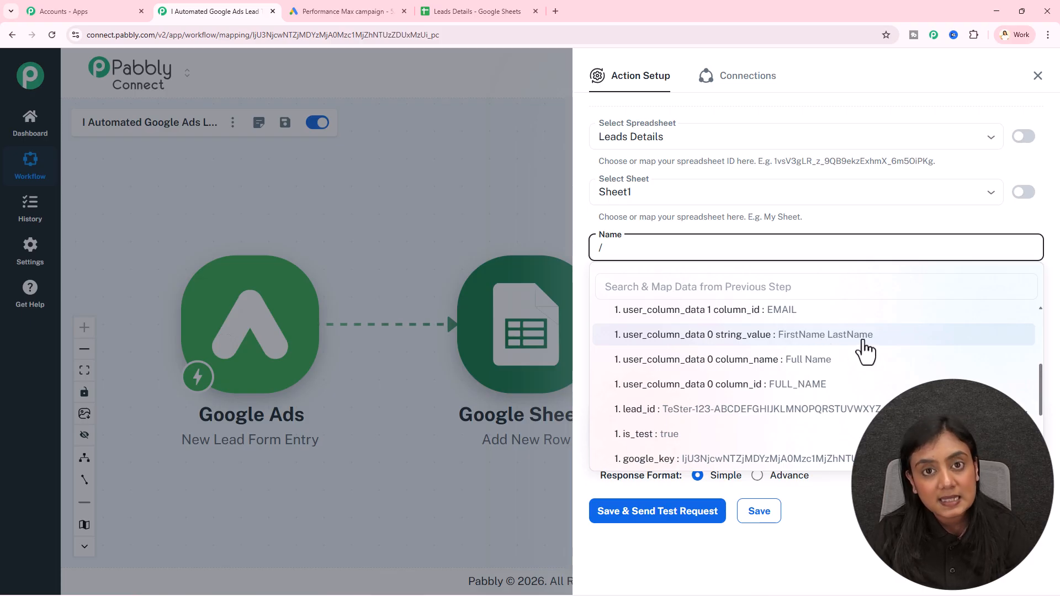
left_click(863, 342)
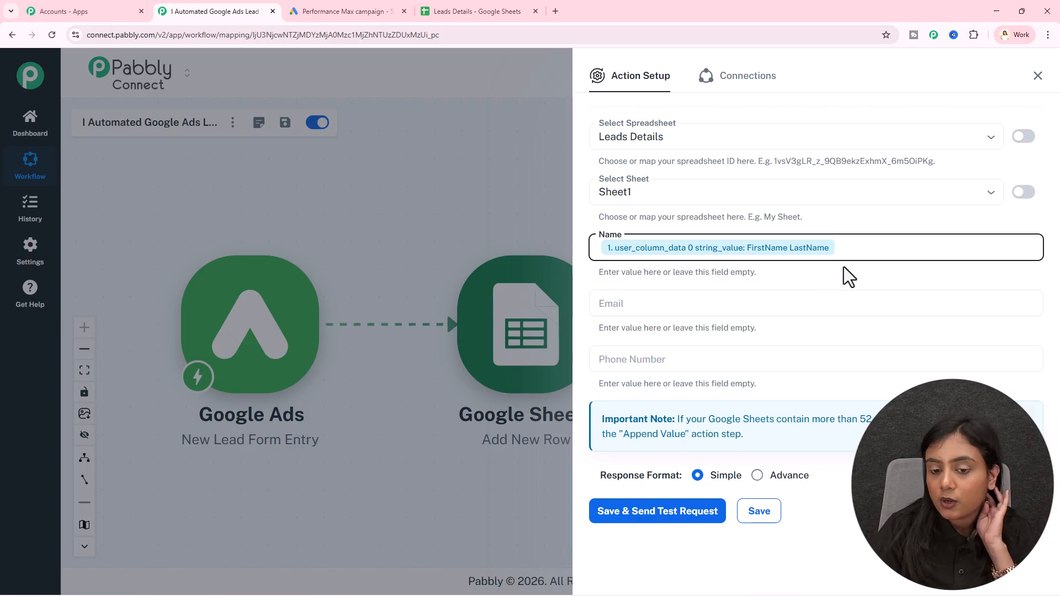
Map the Email field to user_column_data 1 string_value from the Google Ads lead form entry.
left_click(701, 305)
type("/")
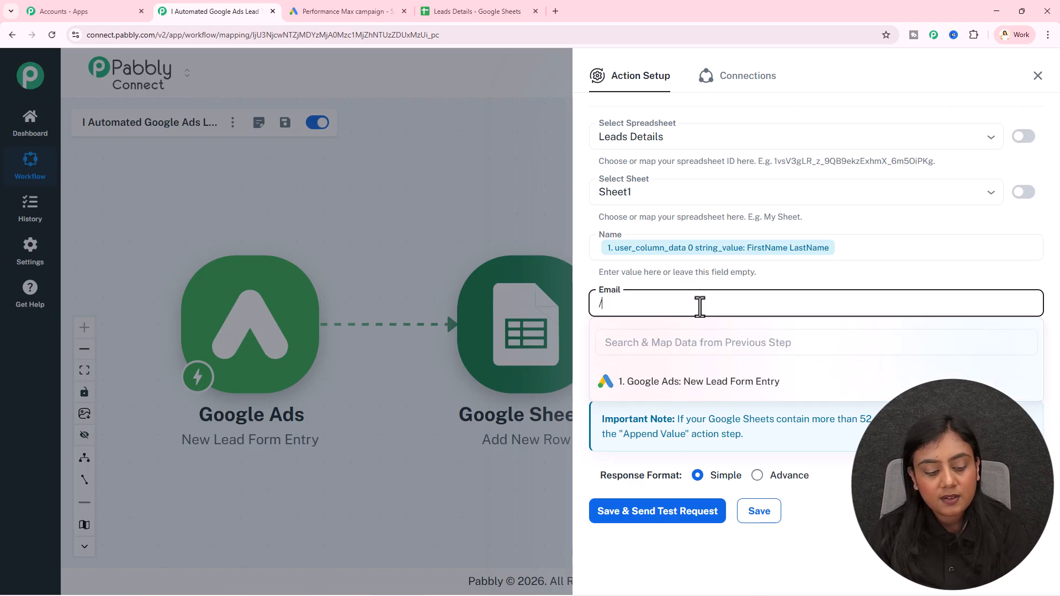
type("@")
left_click(727, 407)
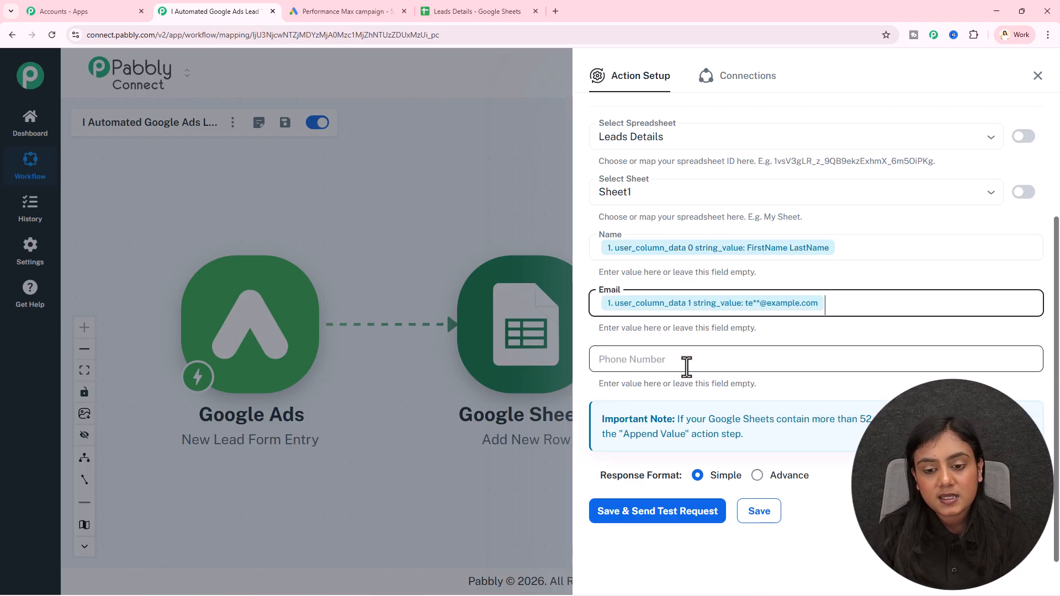
Map the Phone Number field to user_column_data 2 string_value, then save the action and send a test request.
left_click(686, 366)
type("/+")
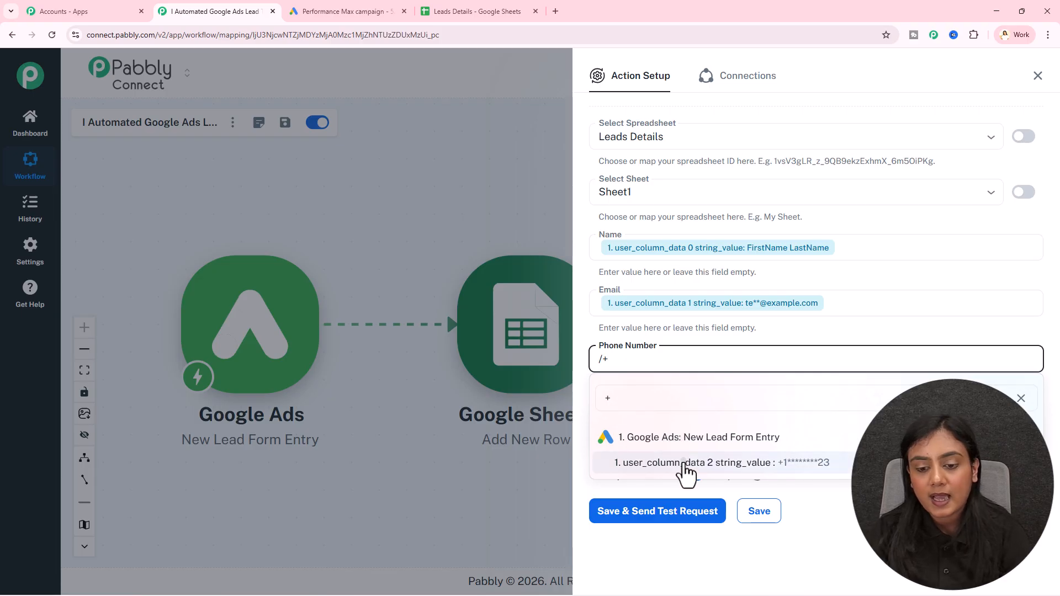
left_click(685, 464)
left_click(678, 512)
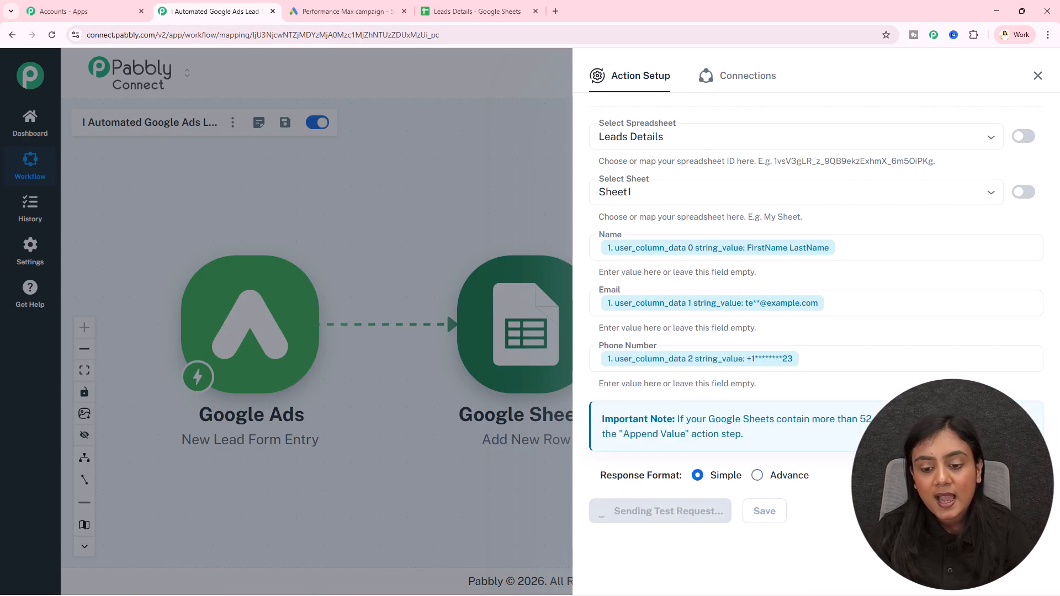
Review the test response of the Google Sheets action and check the newly added lead row in the Leads Details sheet.
scroll(1049, 442, "down", 6)
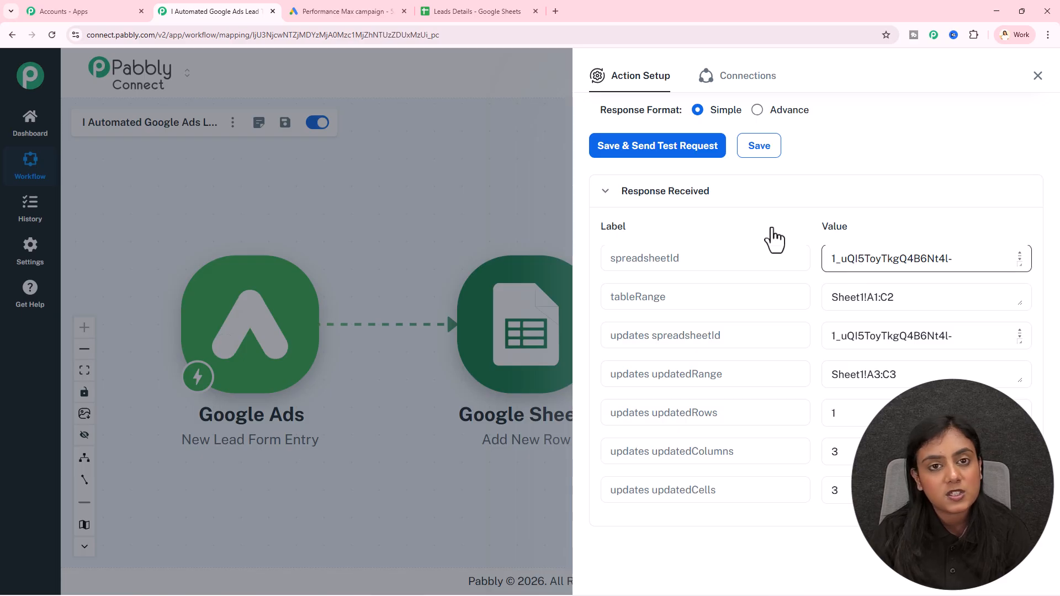
left_click(450, 11)
left_click_drag(141, 227, 574, 212)
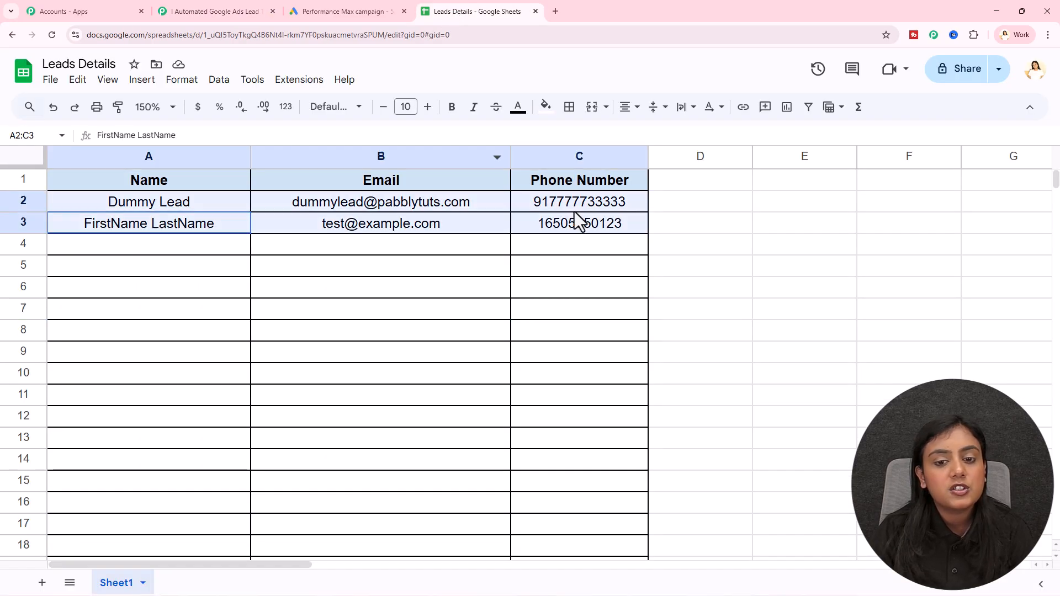
left_click(565, 254)
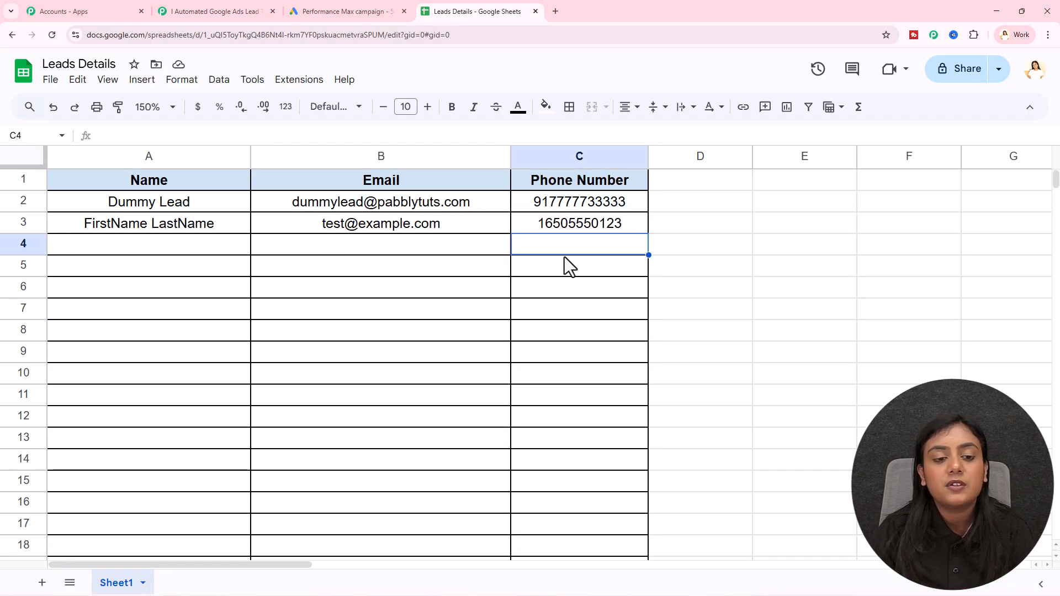
left_click(227, 227)
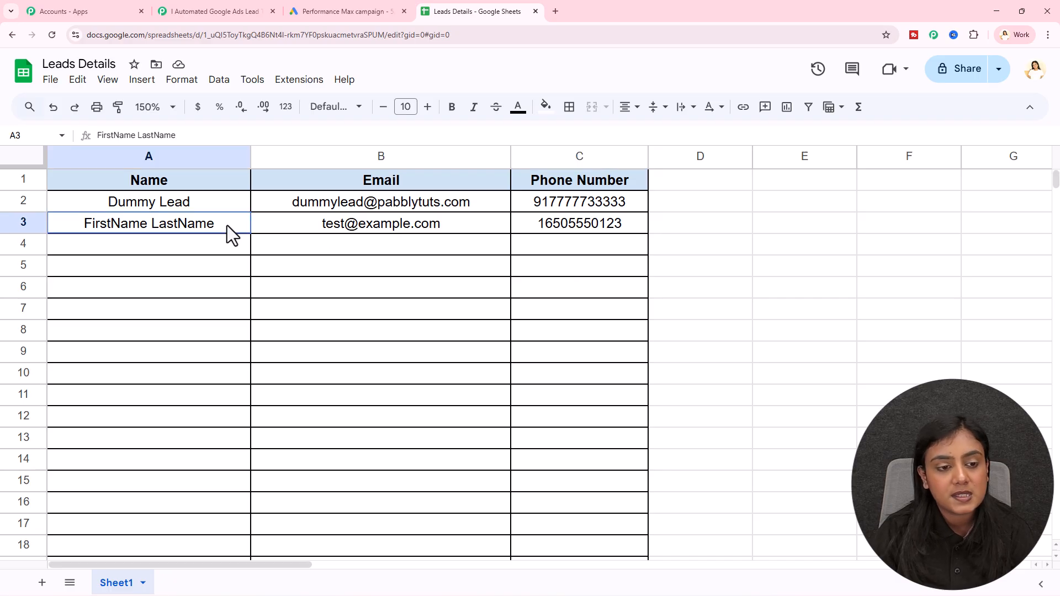
left_click(436, 227)
left_click(612, 270)
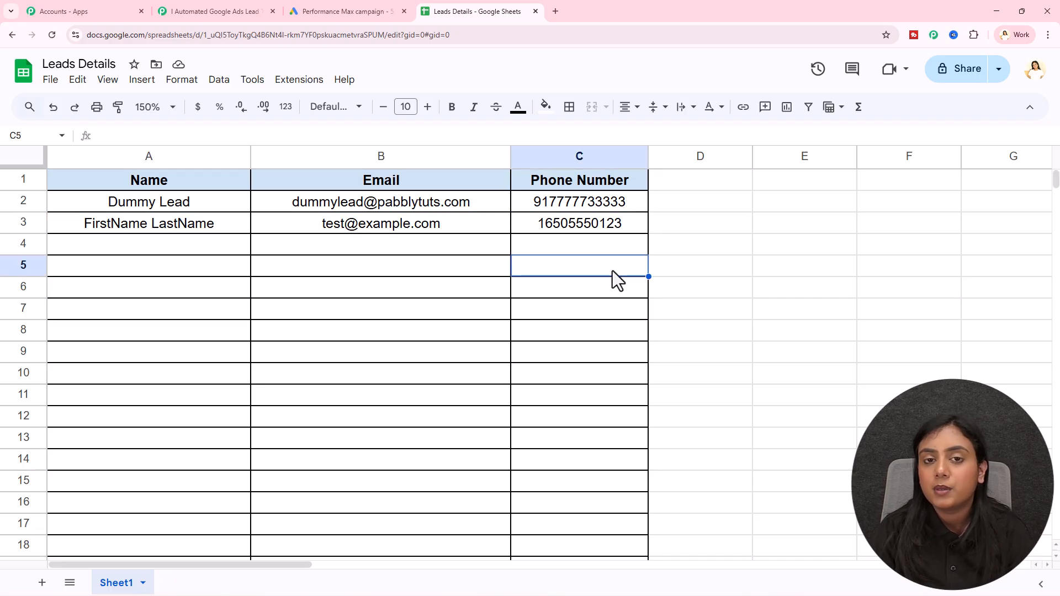
left_click(173, 231)
left_click_drag(173, 231, 585, 228)
left_click(576, 269)
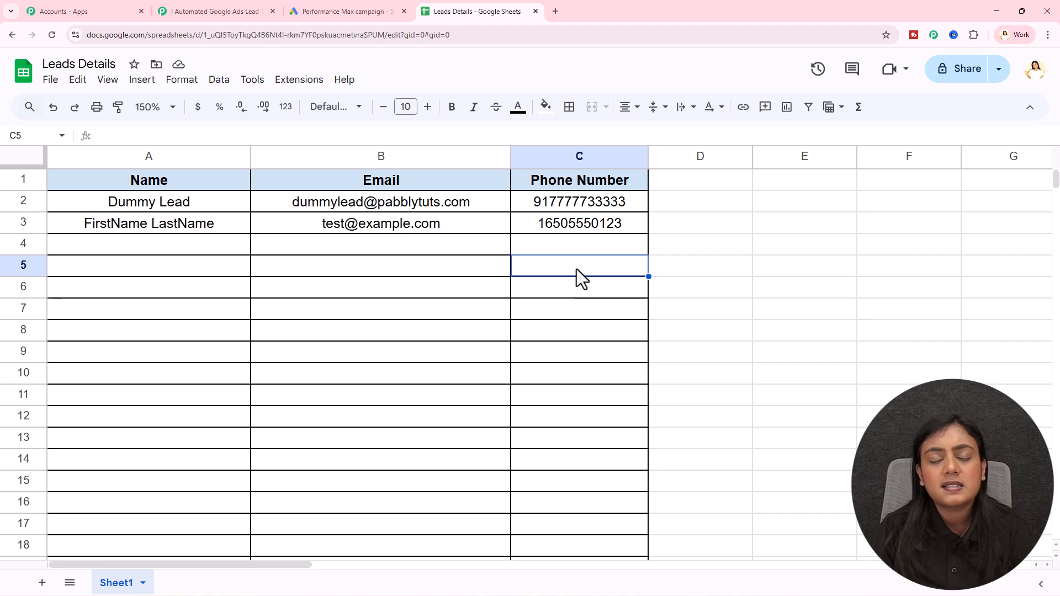
Return to the Pabbly Connect workflow, close the Google Sheets action setup, and review the finished workflow alongside the Leads Details sheet.
left_click(221, 11)
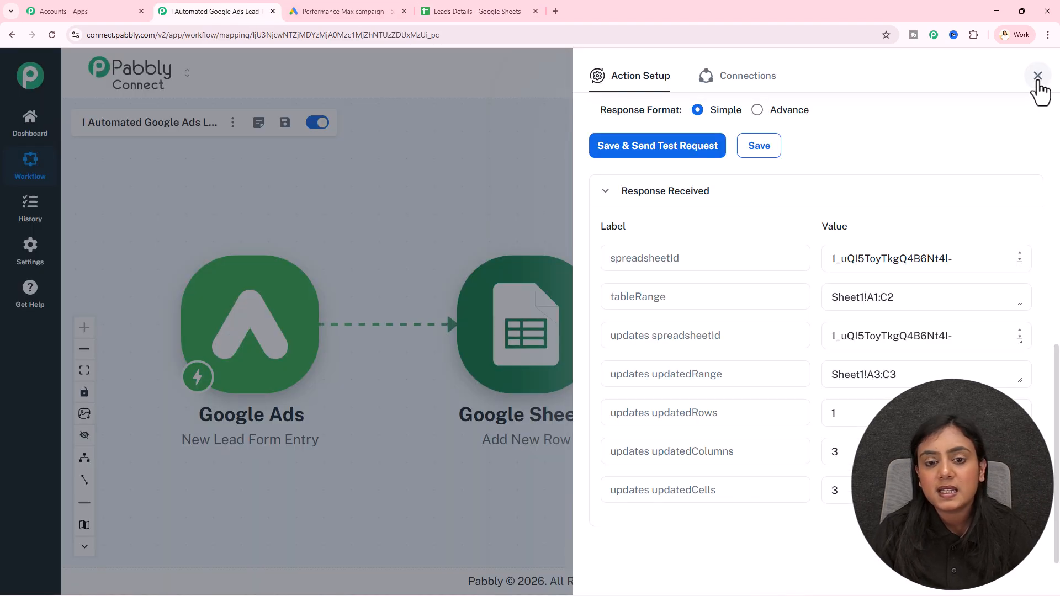
left_click(1035, 75)
left_click_drag(414, 199, 583, 213)
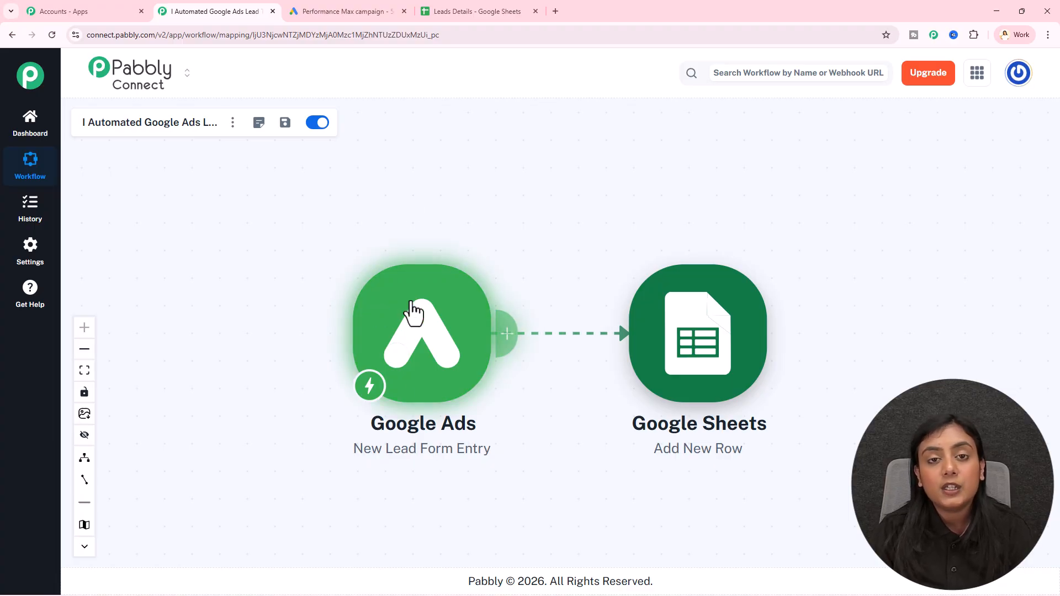
left_click(468, 11)
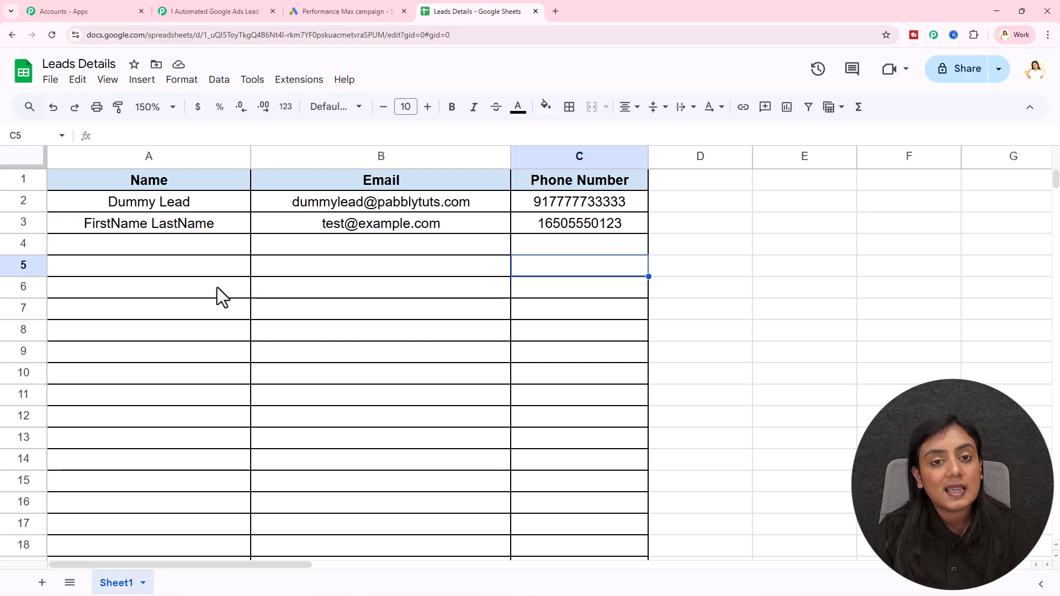
left_click(207, 8)
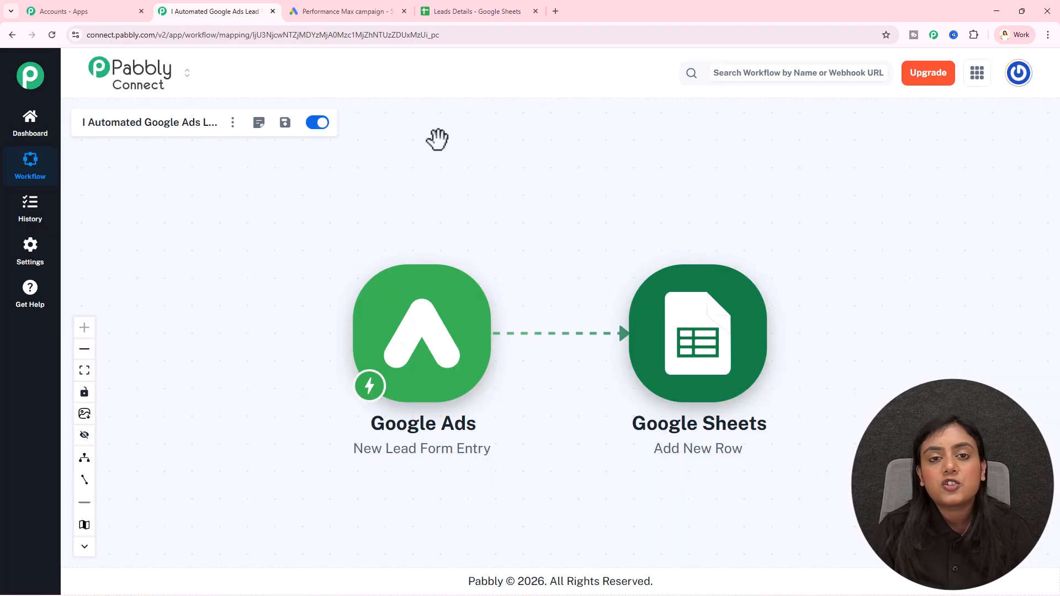